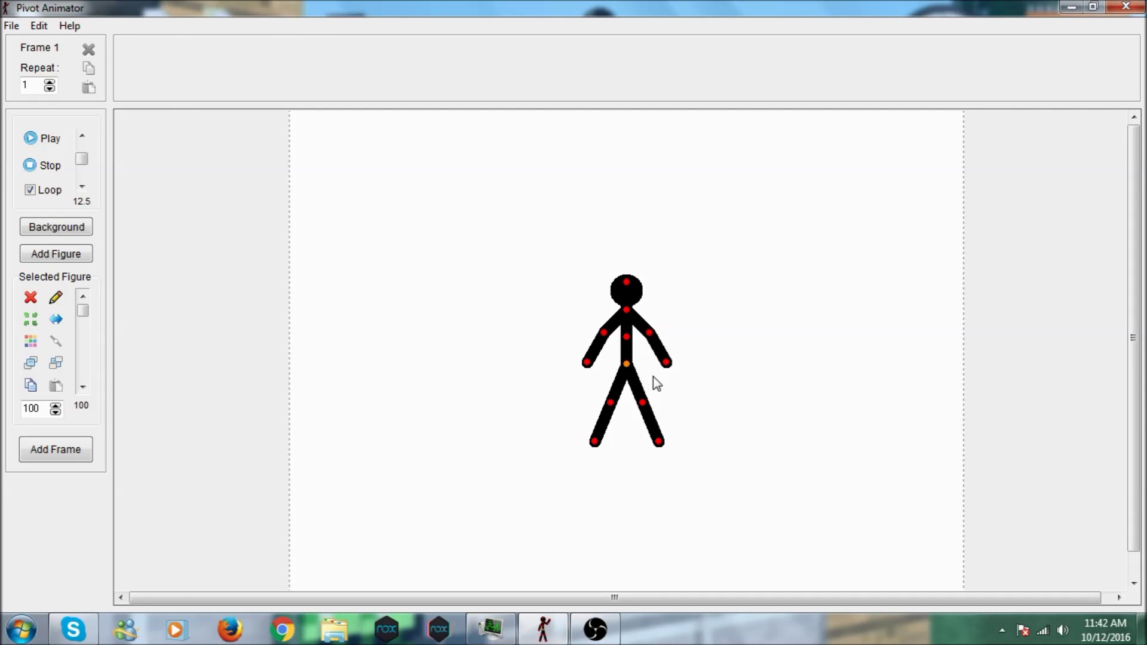
{"action": "key", "text": "super"}
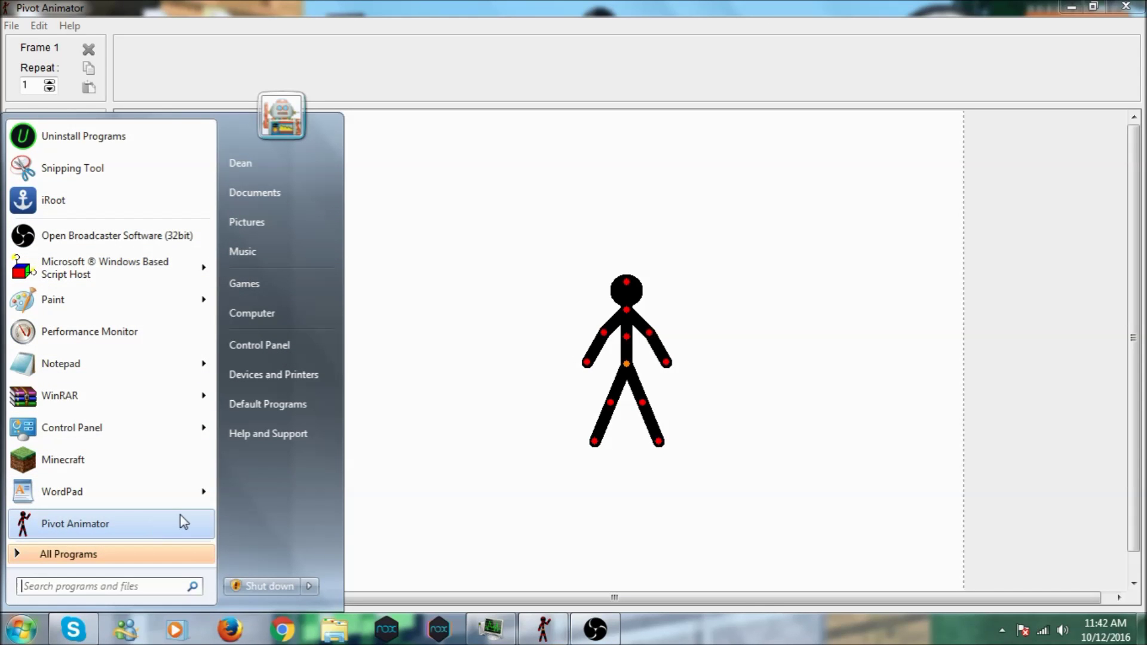
{"action": "left_click", "coordinate": [478, 454]}
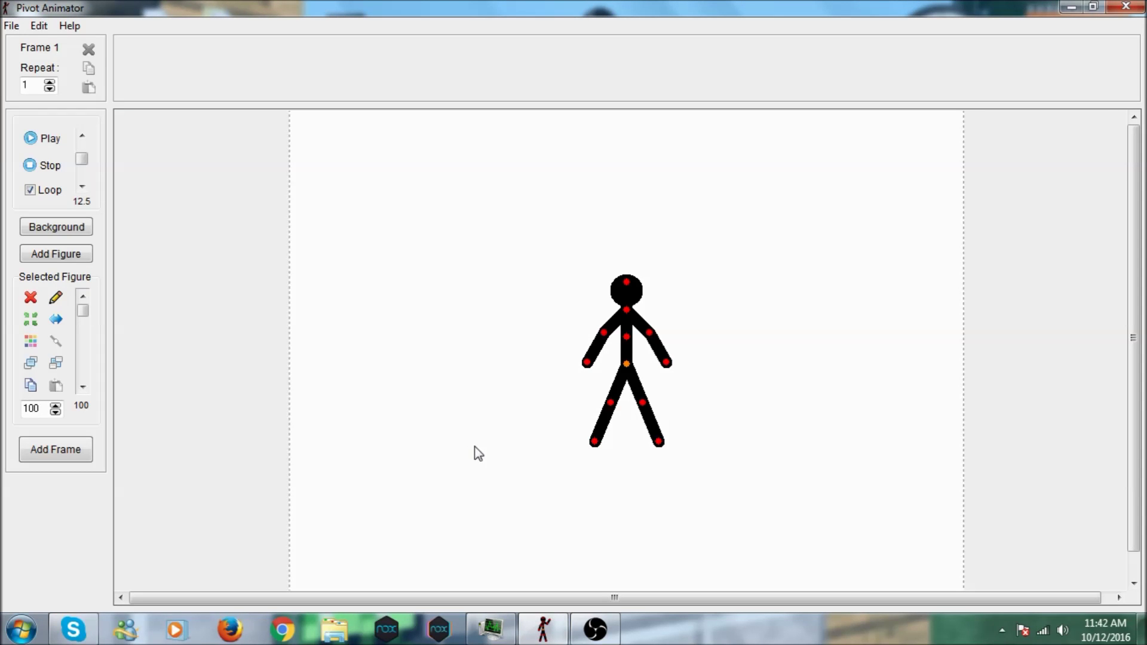
{"action": "left_click", "coordinate": [11, 25]}
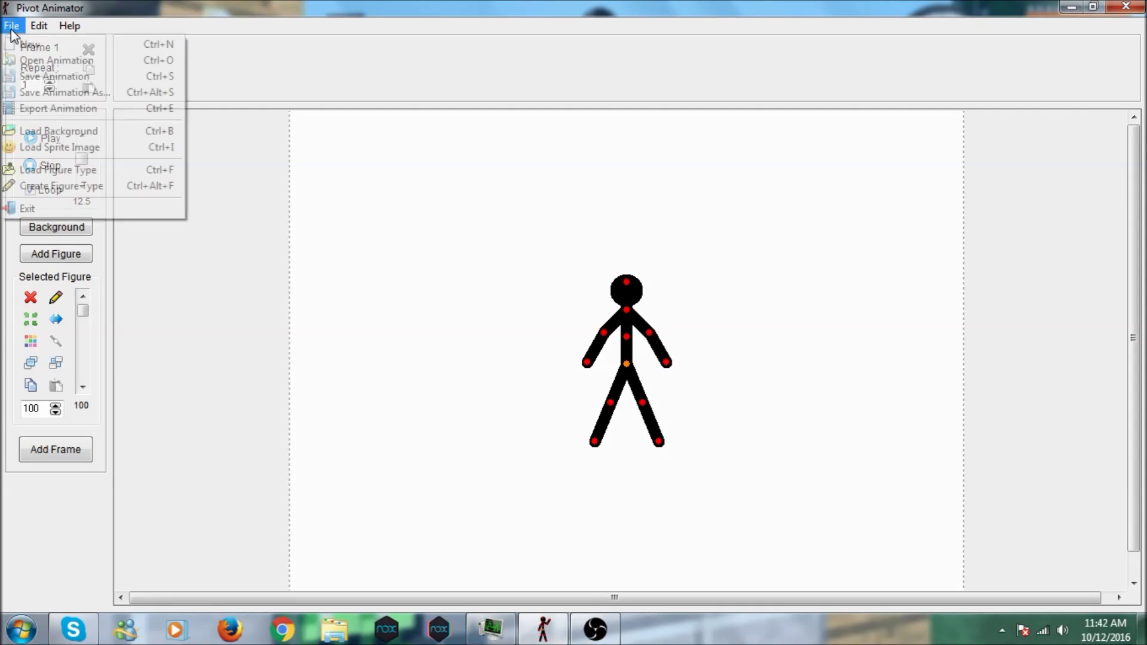
{"action": "left_click", "coordinate": [557, 312]}
{"action": "left_click", "coordinate": [11, 25]}
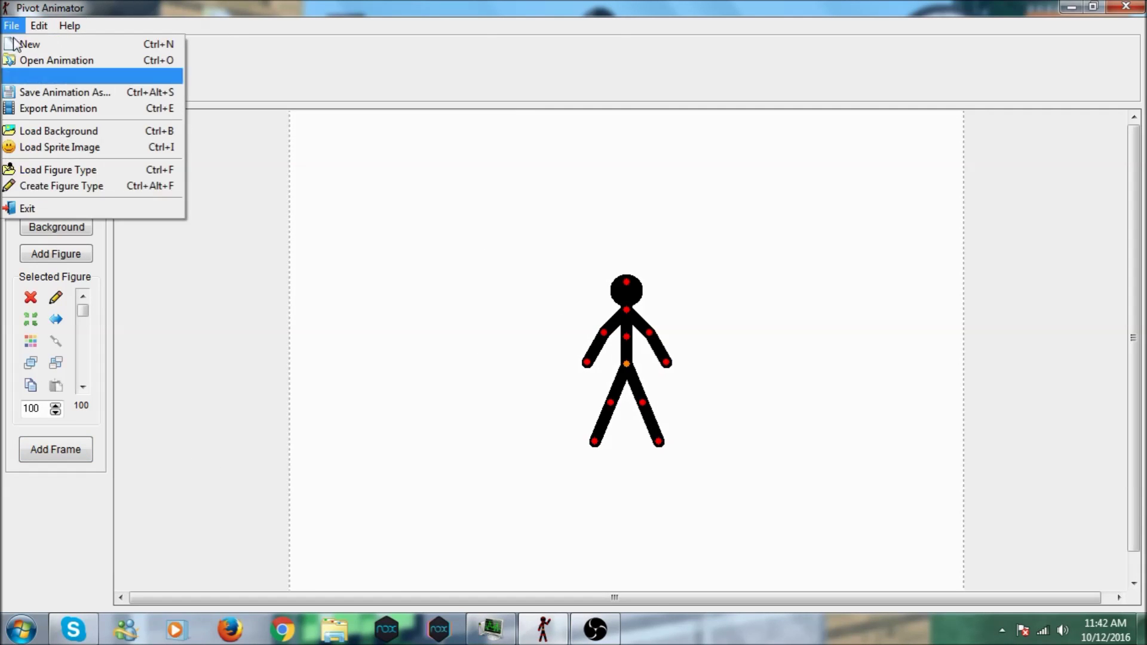
- Switch to Chrome, search Google for CITY and show the image results in a maximized window
{"action": "left_click", "coordinate": [282, 629]}
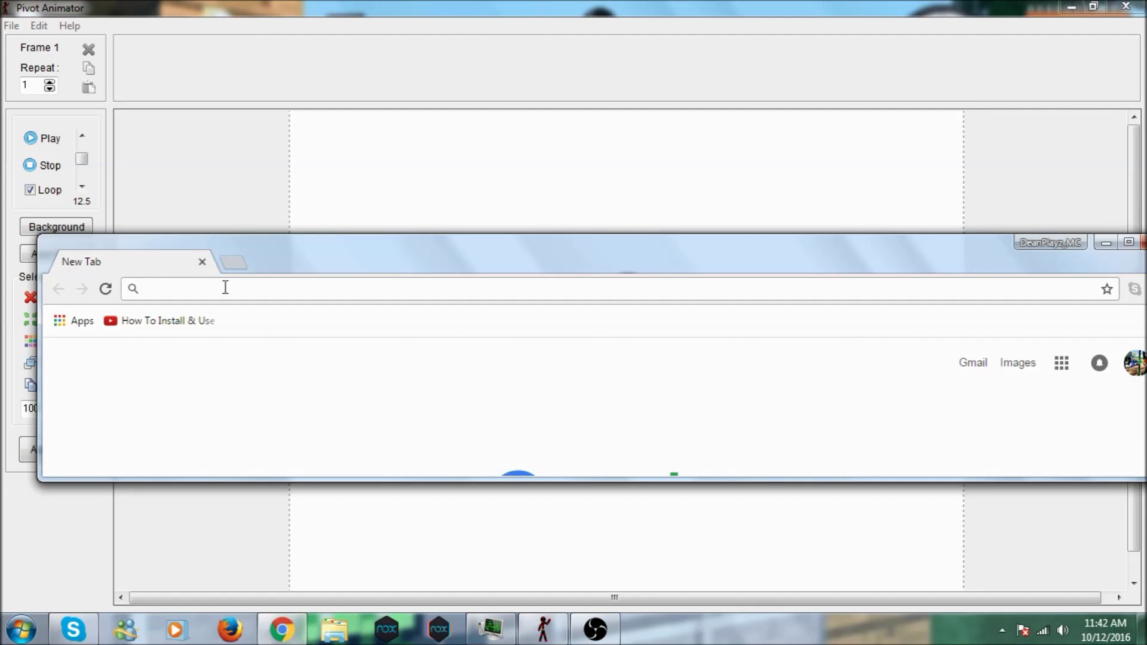
{"action": "type", "text": "ClTY"}
{"action": "key", "text": "Return"}
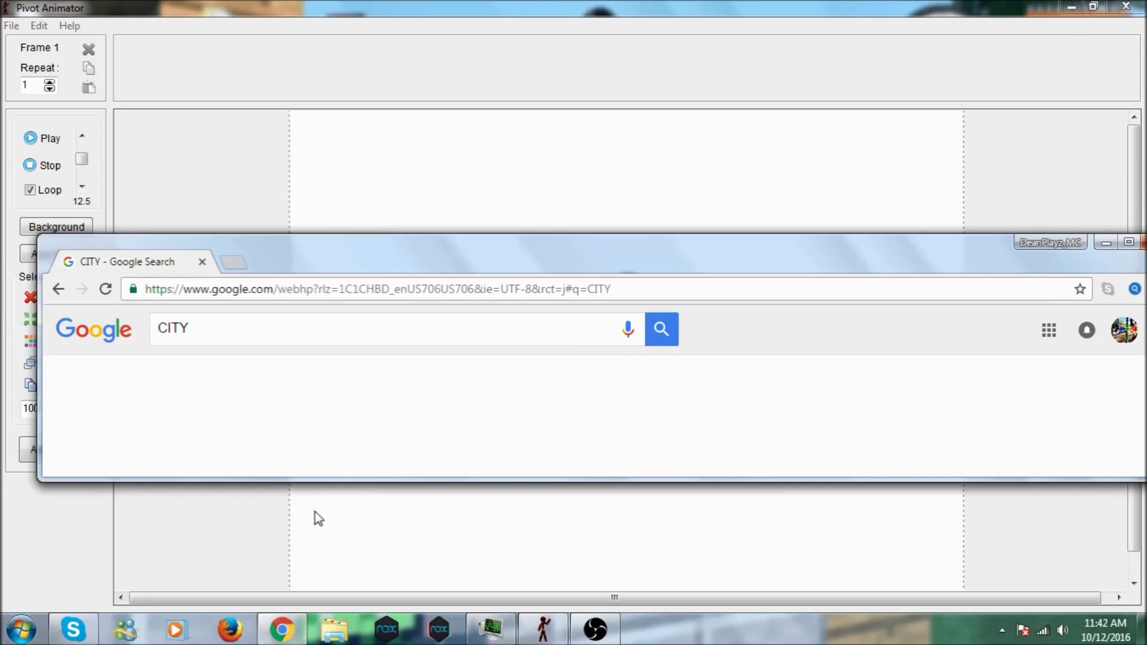
{"action": "double_click", "coordinate": [372, 241]}
{"action": "left_click", "coordinate": [355, 67]}
{"action": "left_click", "coordinate": [179, 134]}
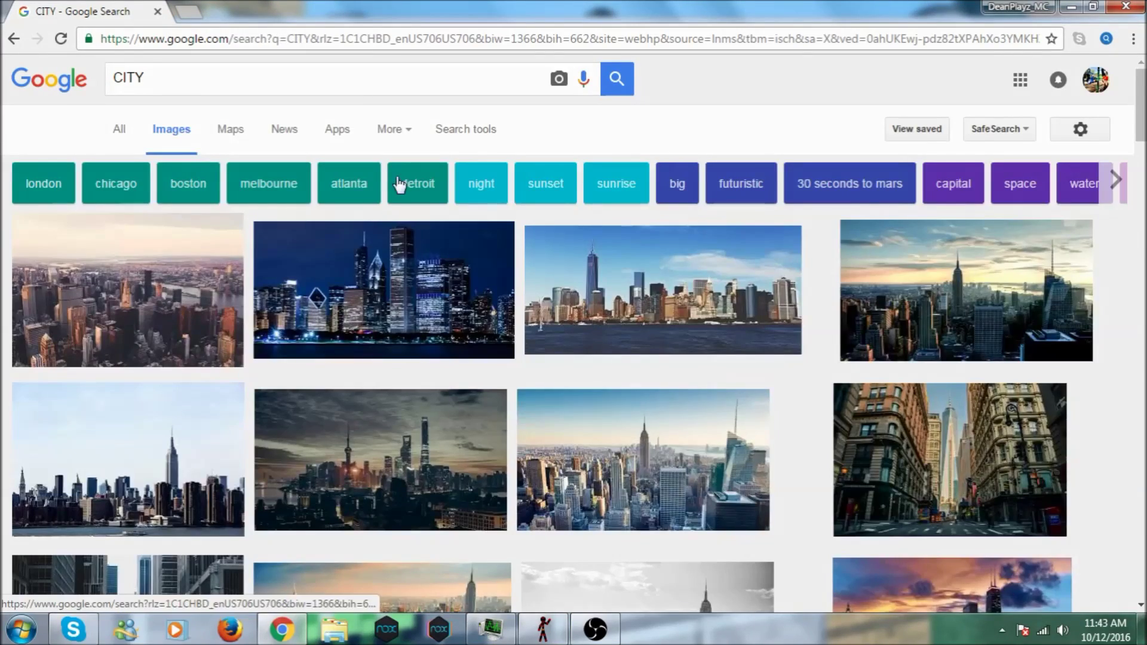
- Pick a city street picture from the image results and return to Pivot Animator
{"action": "scroll", "coordinate": [665, 475], "scroll_direction": "down", "scroll_amount": 2}
{"action": "left_click", "coordinate": [966, 339]}
{"action": "left_click", "coordinate": [1093, 6]}
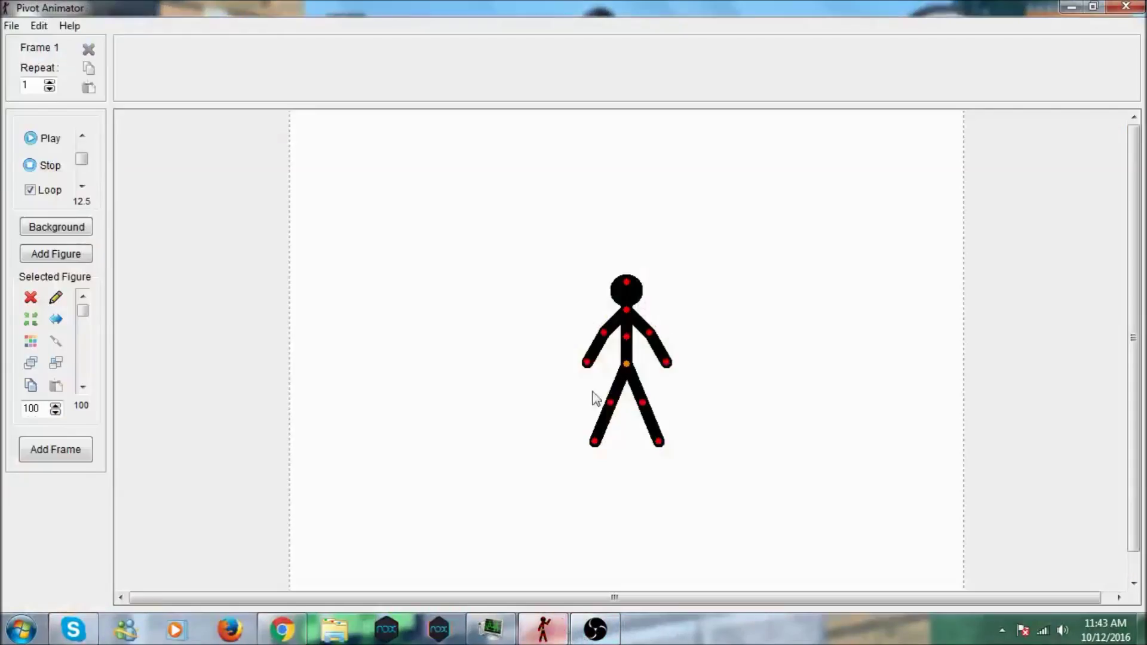
- Load the url.jpg city street picture as the background and move the stick figure down to the street
{"action": "left_click", "coordinate": [12, 25]}
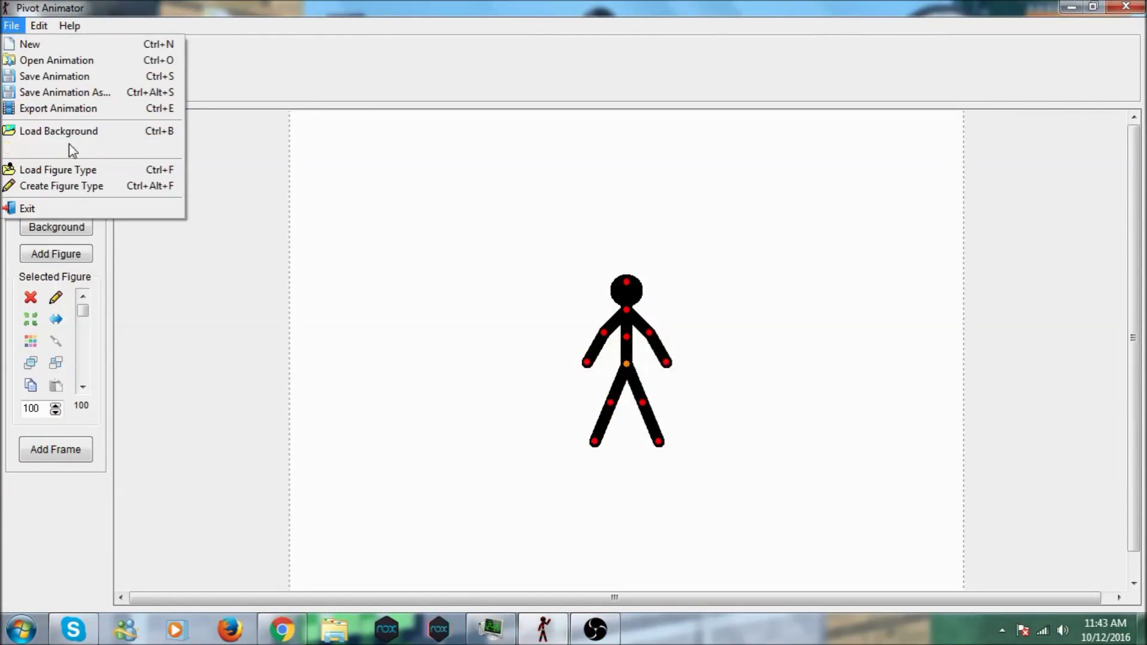
{"action": "left_click", "coordinate": [36, 130]}
{"action": "scroll", "coordinate": [569, 261], "scroll_direction": "down", "scroll_amount": 3}
{"action": "scroll", "coordinate": [549, 272], "scroll_direction": "up", "scroll_amount": 3}
{"action": "scroll", "coordinate": [528, 285], "scroll_direction": "down", "scroll_amount": 4}
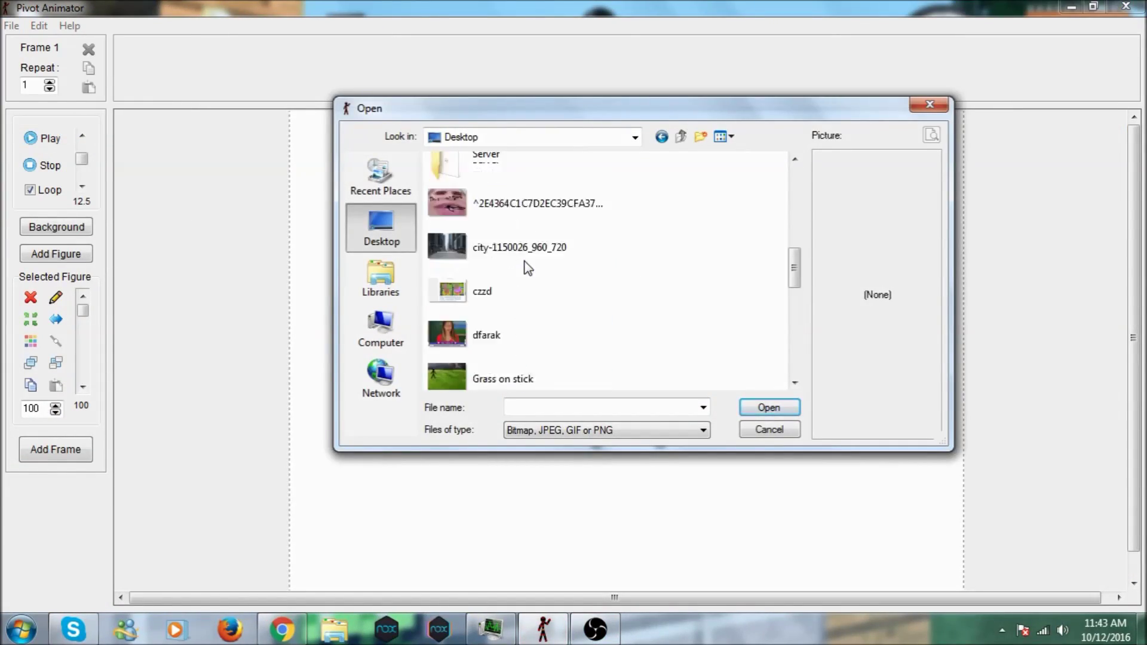
{"action": "left_click", "coordinate": [525, 262]}
{"action": "scroll", "coordinate": [562, 255], "scroll_direction": "down", "scroll_amount": 4}
{"action": "double_click", "coordinate": [530, 315]}
{"action": "key", "text": "n"}
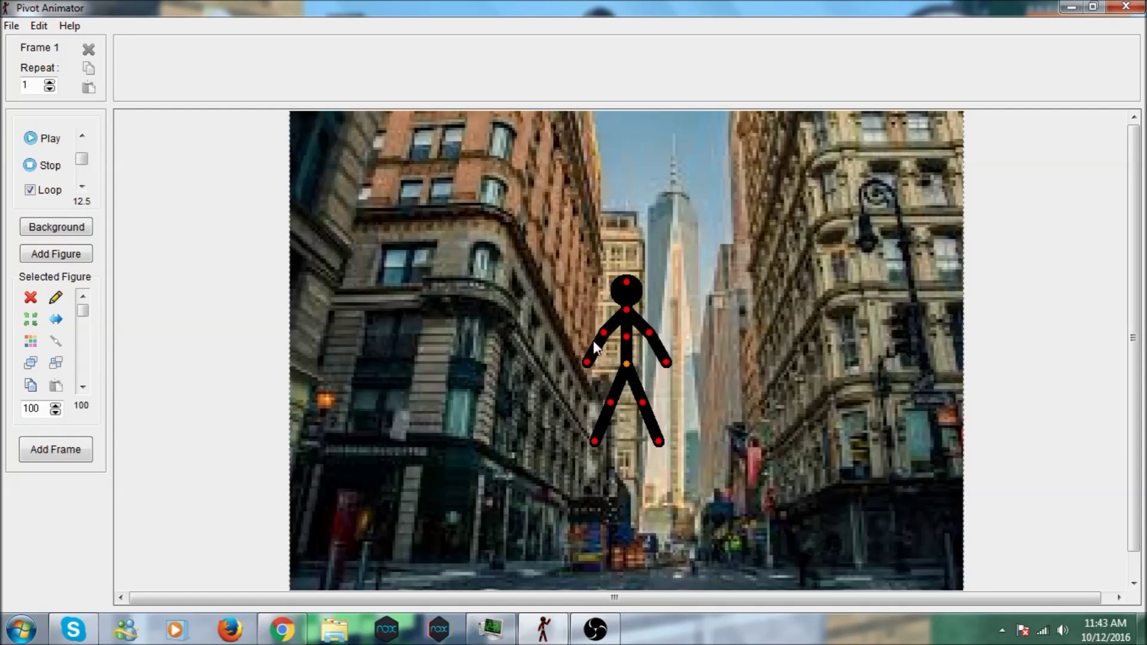
{"action": "left_click_drag", "start_coordinate": [628, 366], "coordinate": [569, 496]}
{"action": "left_click", "coordinate": [12, 26]}
{"action": "left_click", "coordinate": [53, 149]}
{"action": "left_click", "coordinate": [927, 103]}
- Load city-1150026_960_720 as the background, resize the canvas to it and delete the unused url.jpg from the background list
{"action": "left_click", "coordinate": [12, 26]}
{"action": "left_click", "coordinate": [95, 134]}
{"action": "scroll", "coordinate": [509, 299], "scroll_direction": "down", "scroll_amount": 5}
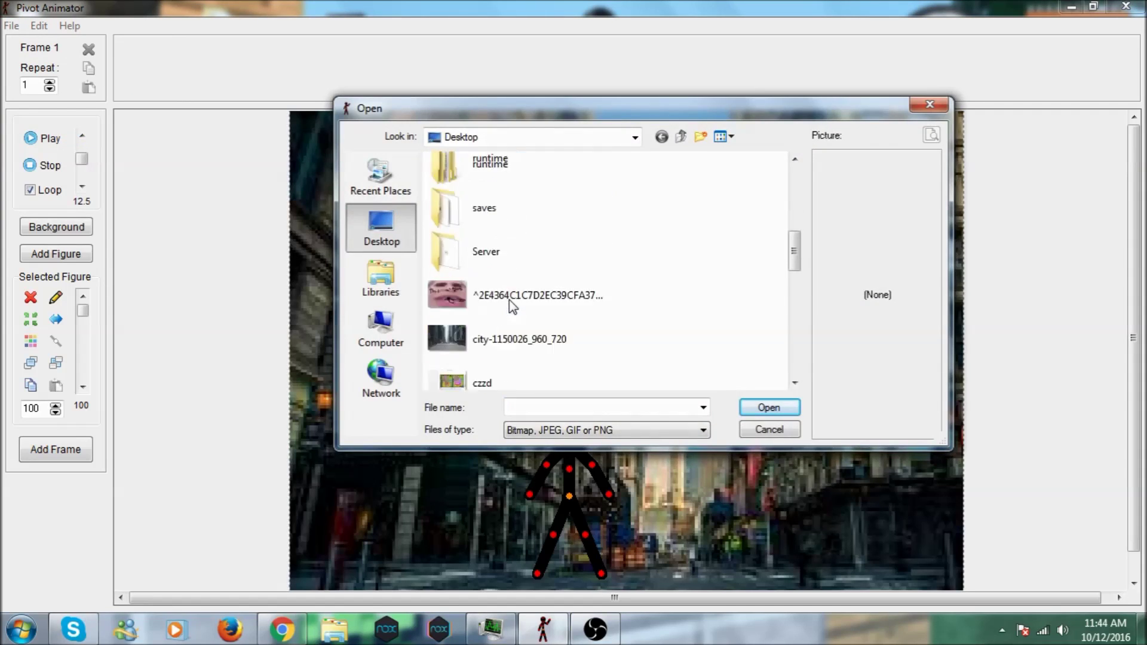
{"action": "double_click", "coordinate": [514, 225]}
{"action": "left_click", "coordinate": [651, 368]}
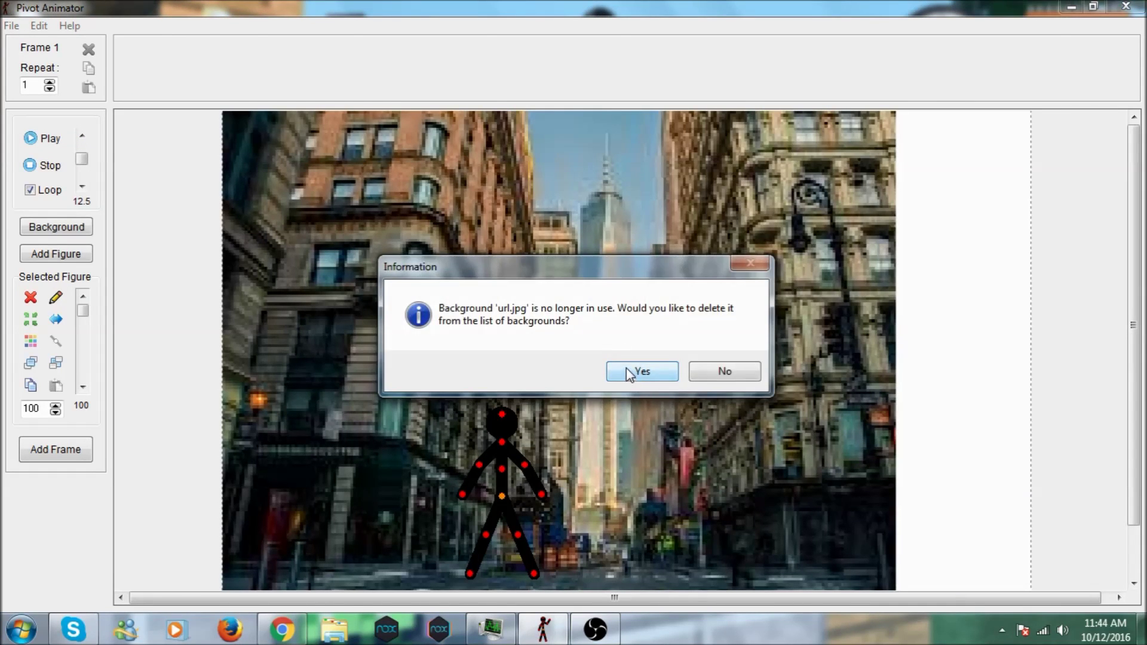
{"action": "left_click", "coordinate": [627, 371]}
- Animate the stick figure moving across the street to the parked cars, adding frames up to frame 108
{"action": "left_click_drag", "start_coordinate": [505, 490], "coordinate": [819, 427]}
{"action": "key", "text": "Return"}
{"action": "key", "text": "Return"}
{"action": "key", "text": "Return"}
{"action": "key", "text": "Return"}
{"action": "key", "text": "Return"}
{"action": "key", "text": "Return"}
{"action": "key", "text": "Return"}
{"action": "key", "text": "Return"}
{"action": "key", "text": "Return"}
{"action": "key", "text": "Return"}
{"action": "key", "text": "Return"}
{"action": "key", "text": "Return"}
{"action": "key", "text": "Return"}
{"action": "key", "text": "Return"}
{"action": "key", "text": "Return"}
{"action": "key", "text": "Return"}
{"action": "key", "text": "Return"}
{"action": "key", "text": "Return"}
{"action": "key", "text": "Return"}
{"action": "key", "text": "Return"}
{"action": "key", "text": "Return"}
{"action": "key", "text": "Return"}
{"action": "key", "text": "Return"}
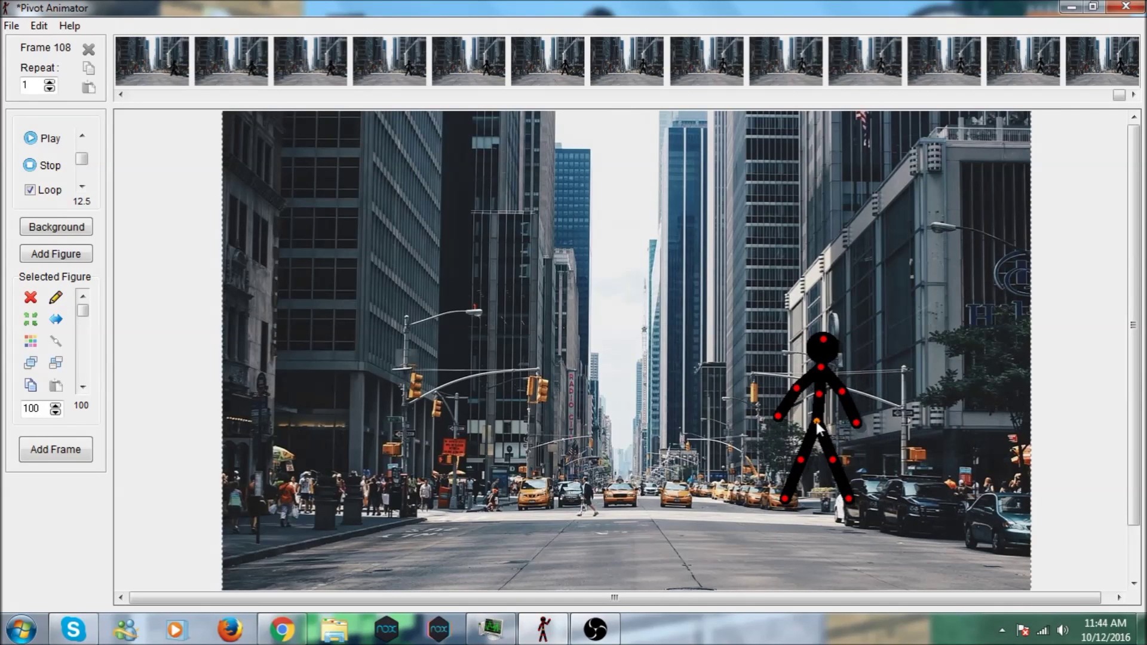
{"action": "left_click", "coordinate": [39, 25]}
{"action": "left_click", "coordinate": [66, 44]}
{"action": "left_click", "coordinate": [56, 226]}
{"action": "key", "text": "Escape"}
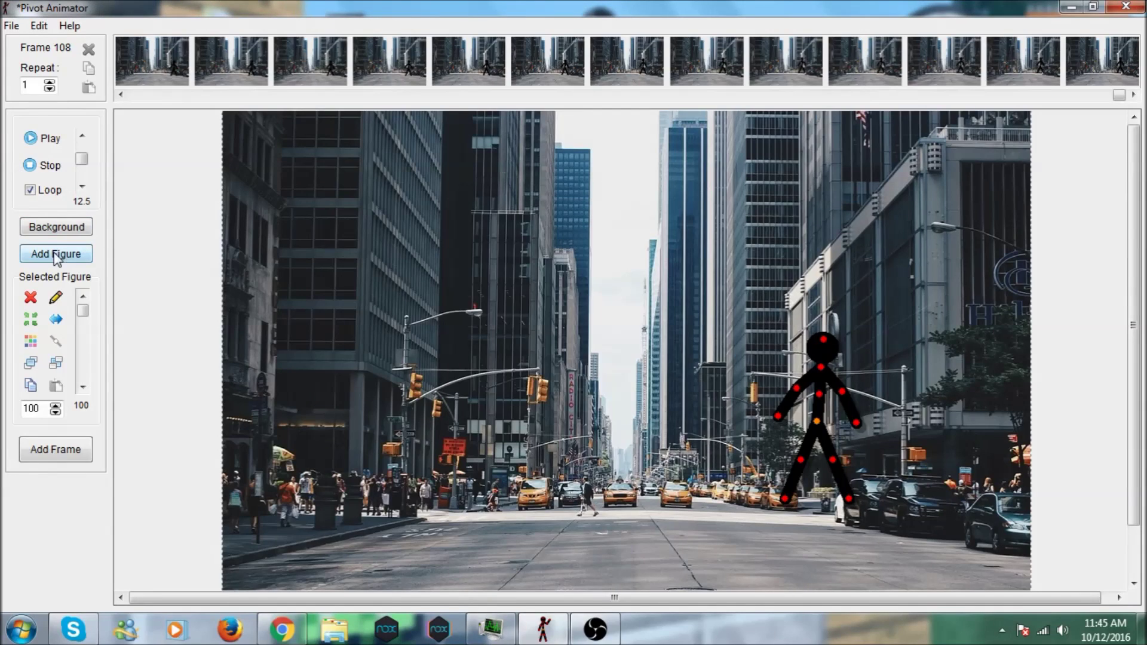
- Play back the animation and turn off looping
{"action": "left_click", "coordinate": [38, 138]}
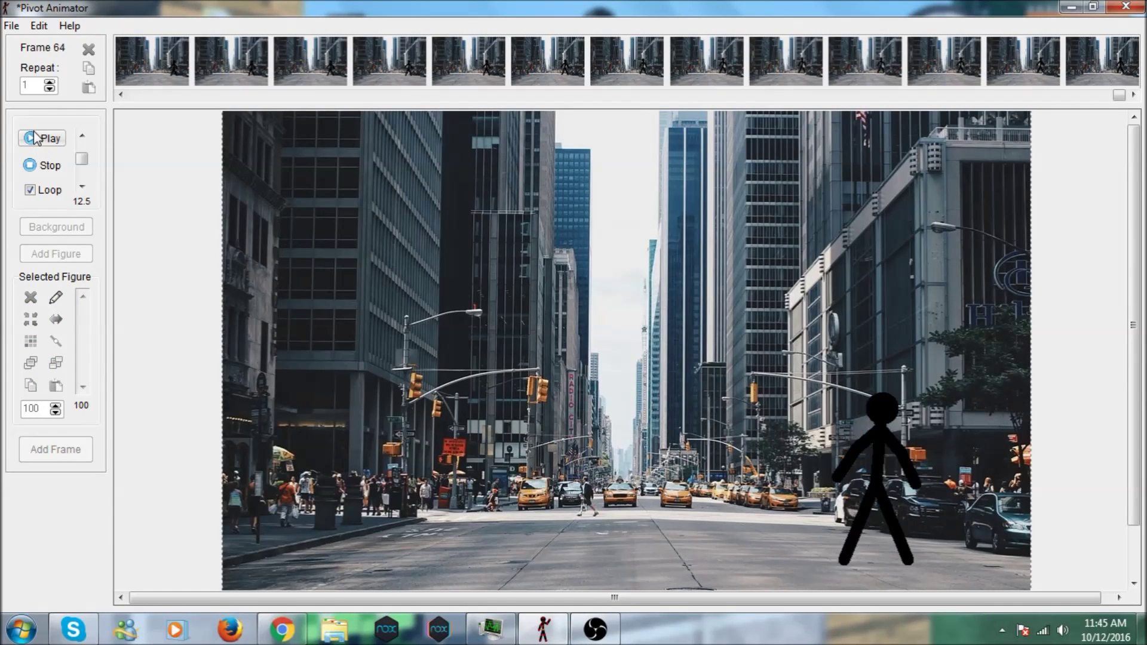
{"action": "left_click", "coordinate": [30, 190]}
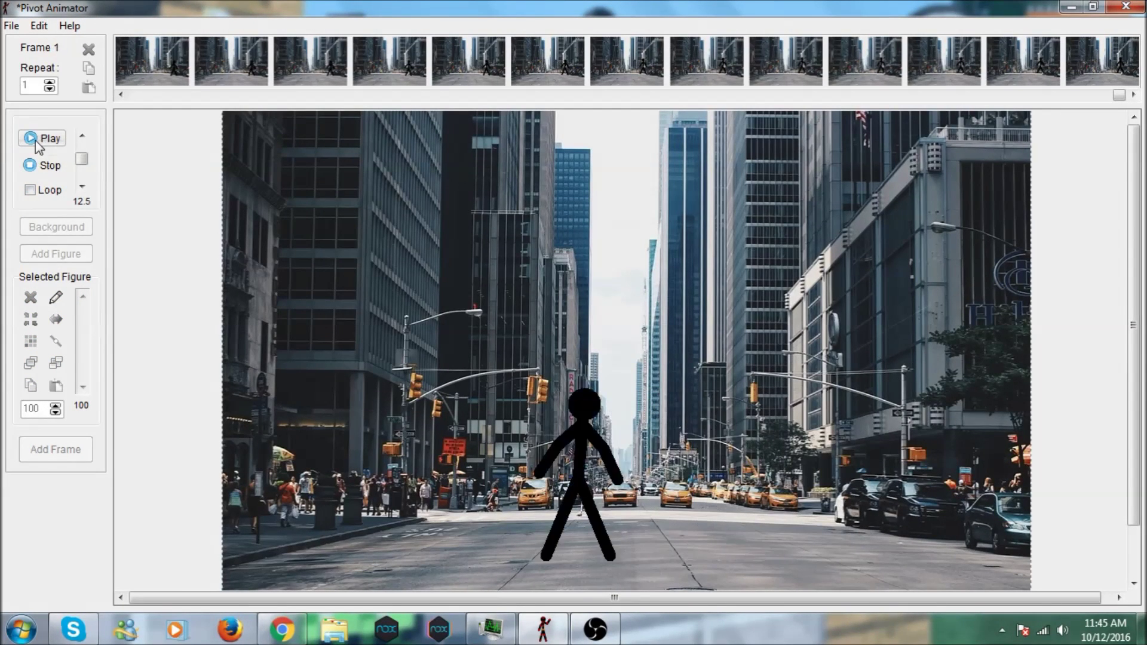
{"action": "left_click", "coordinate": [11, 26]}
{"action": "left_click", "coordinate": [177, 240]}
- Add a line joining the figure's two hands in the Stick Figure Builder and try to save it as a stick figure file
{"action": "left_click", "coordinate": [55, 297]}
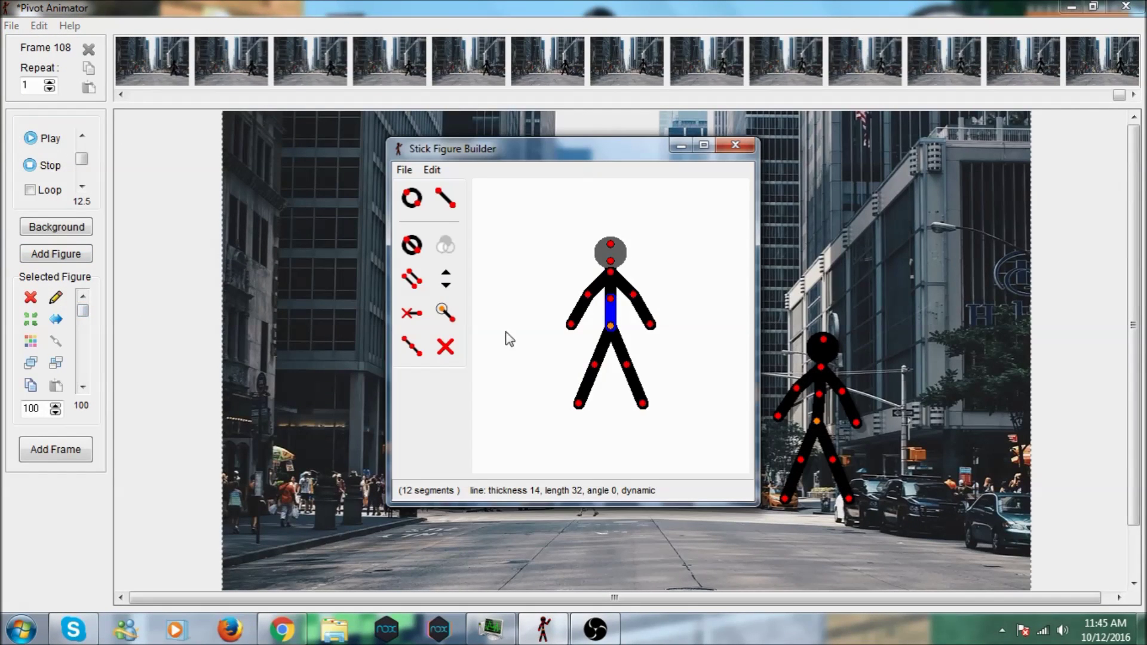
{"action": "left_click", "coordinate": [445, 197]}
{"action": "left_click_drag", "start_coordinate": [570, 324], "coordinate": [650, 325]}
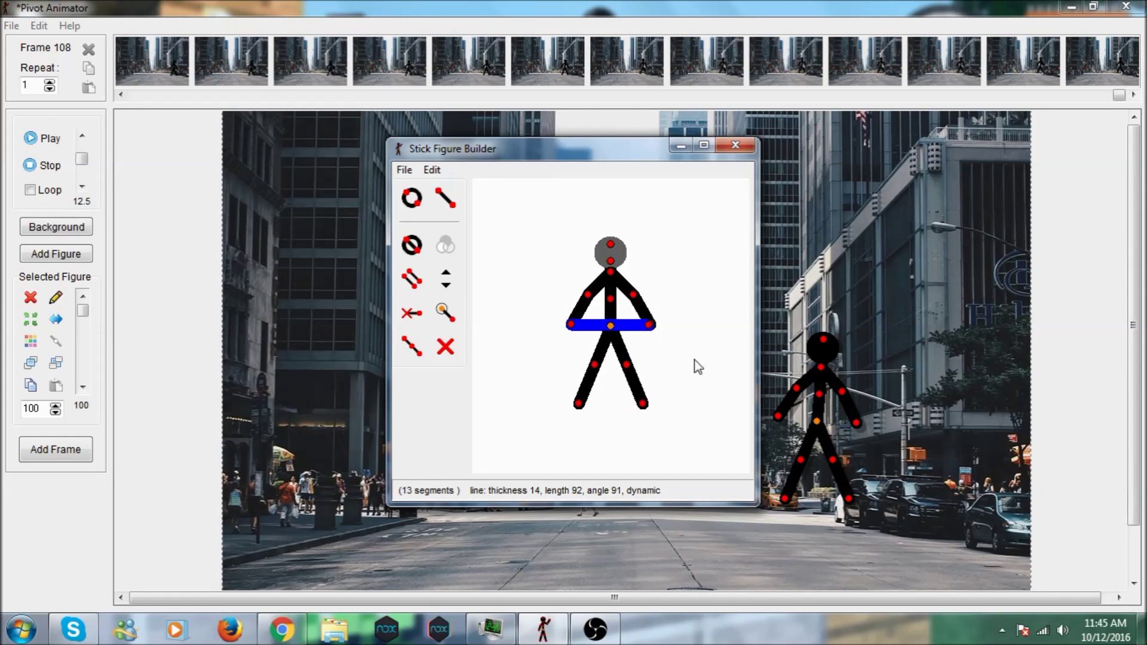
{"action": "left_click", "coordinate": [404, 171]}
{"action": "left_click", "coordinate": [461, 228]}
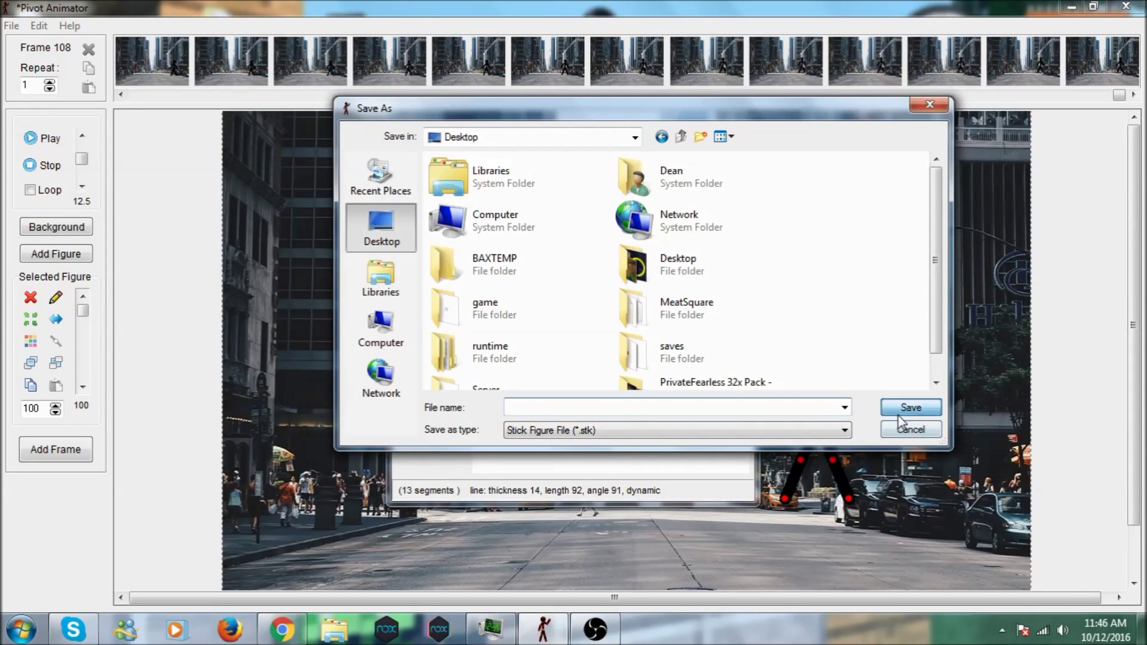
{"action": "left_click", "coordinate": [916, 409]}
{"action": "left_click", "coordinate": [736, 141]}
- Add another stick figure to the frame and undo the addition
{"action": "left_click", "coordinate": [75, 253]}
{"action": "left_click", "coordinate": [38, 25]}
{"action": "left_click", "coordinate": [59, 44]}
{"action": "left_click", "coordinate": [1092, 7]}
{"action": "left_click", "coordinate": [997, 49]}
{"action": "left_click_drag", "start_coordinate": [368, 154], "coordinate": [749, 568]}
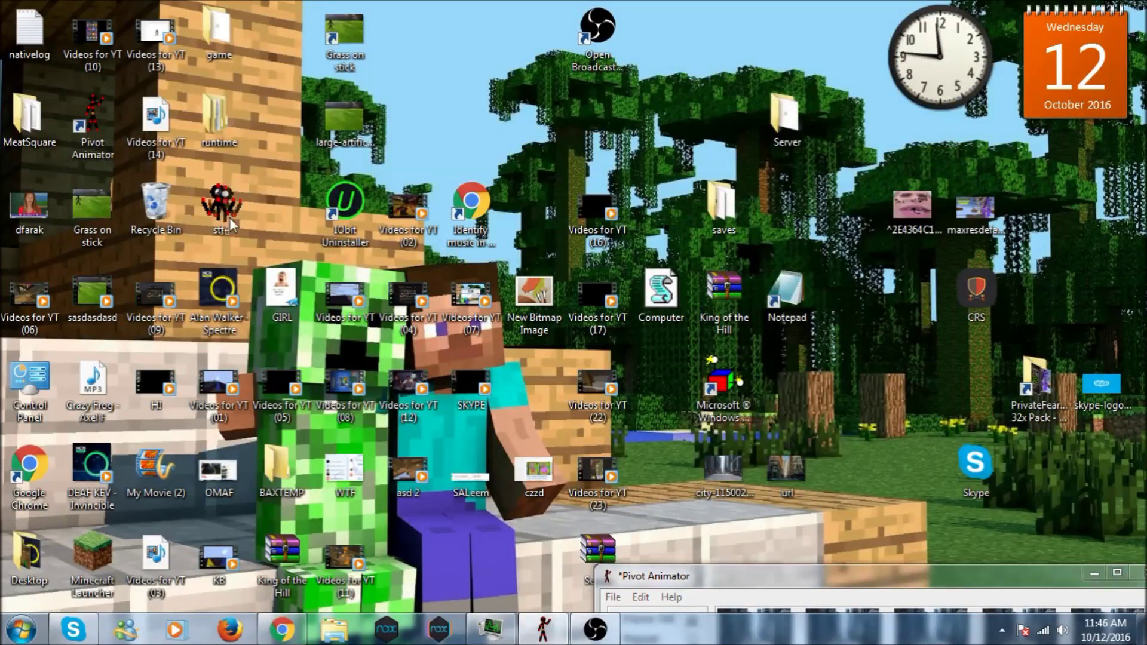
{"action": "left_click_drag", "start_coordinate": [713, 578], "coordinate": [1119, 95]}
{"action": "left_click", "coordinate": [890, 32]}
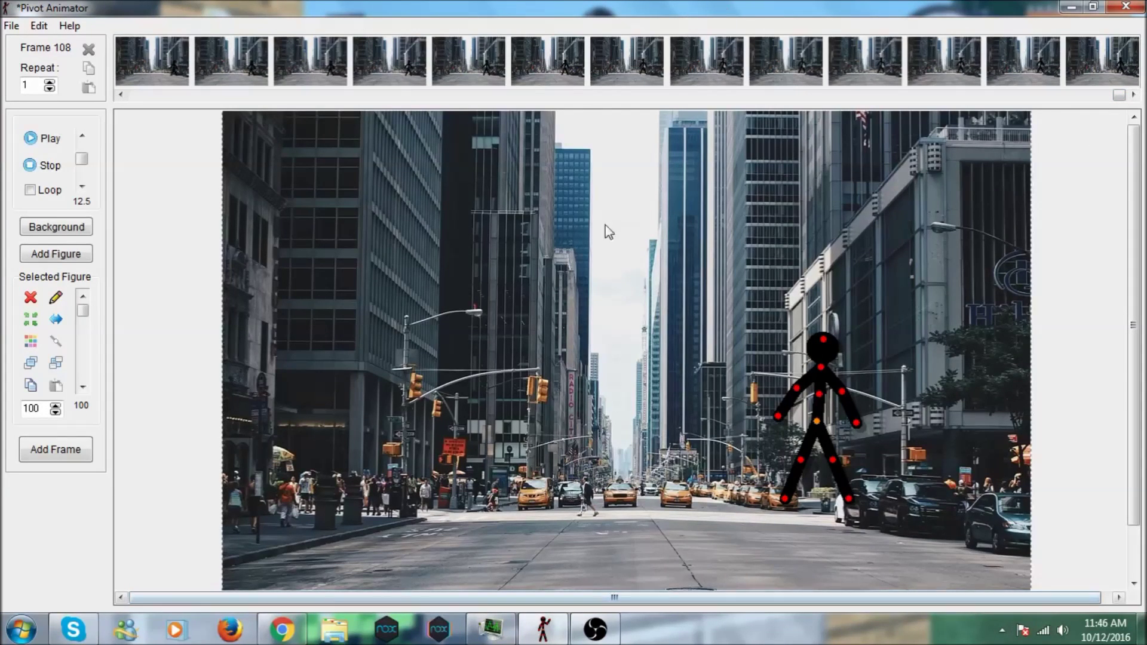
- Set the selected stick figure's opacity to 75
{"action": "left_click_drag", "start_coordinate": [90, 310], "coordinate": [150, 339]}
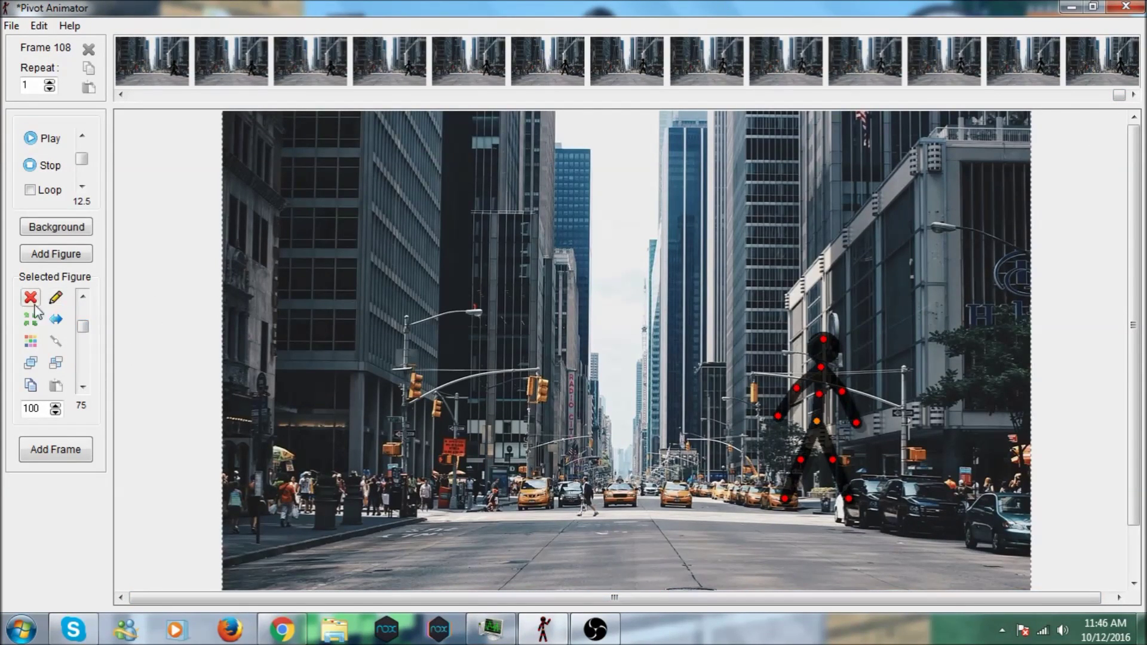
- Try deleting the stick figure and adding a new one, and undo both changes
{"action": "left_click", "coordinate": [31, 297]}
{"action": "left_click", "coordinate": [70, 258]}
{"action": "left_click", "coordinate": [39, 26]}
{"action": "left_click", "coordinate": [46, 45]}
{"action": "left_click", "coordinate": [39, 25]}
{"action": "left_click", "coordinate": [47, 46]}
- Move the semi-transparent stick figure to the middle of the street and add two frames
{"action": "mouse_move", "coordinate": [81, 325]}
{"action": "left_mouse_down"}
{"action": "mouse_move", "coordinate": [78, 343]}
{"action": "mouse_move", "coordinate": [97, 277]}
{"action": "mouse_move", "coordinate": [99, 326]}
{"action": "left_mouse_up"}
{"action": "left_click_drag", "start_coordinate": [817, 422], "coordinate": [648, 404]}
{"action": "left_click", "coordinate": [55, 450]}
{"action": "left_click", "coordinate": [55, 449]}
- Play back the animation and view frame 107, dismissing the Windows color scheme dialog
{"action": "left_click", "coordinate": [30, 138]}
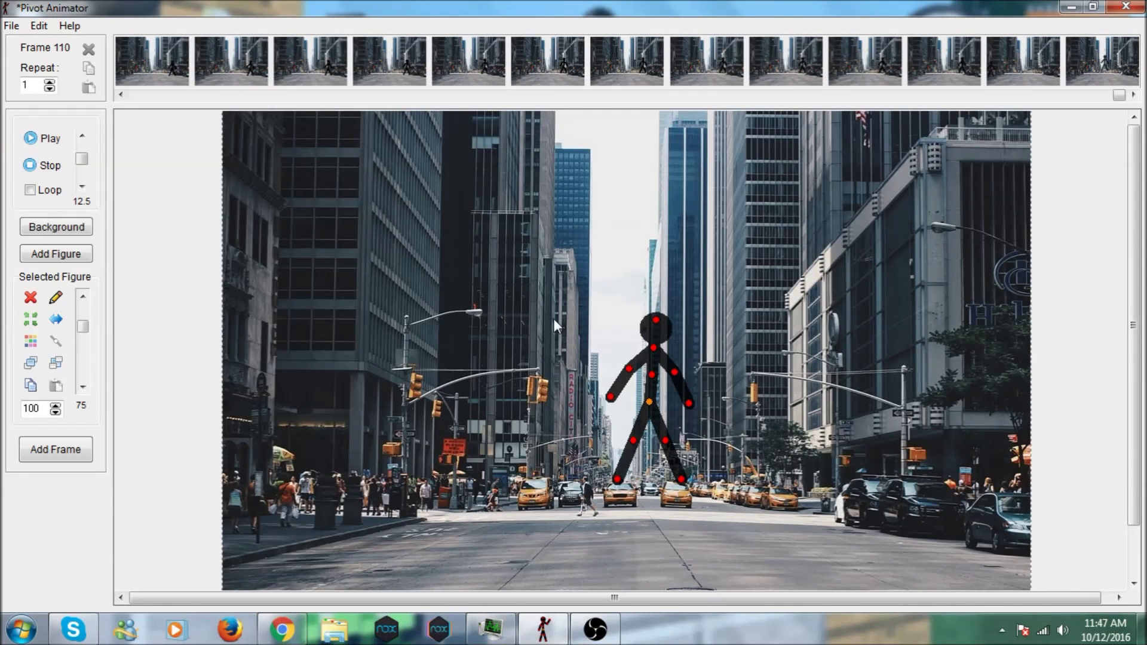
{"action": "right_click", "coordinate": [1106, 78]}
{"action": "left_click", "coordinate": [965, 77]}
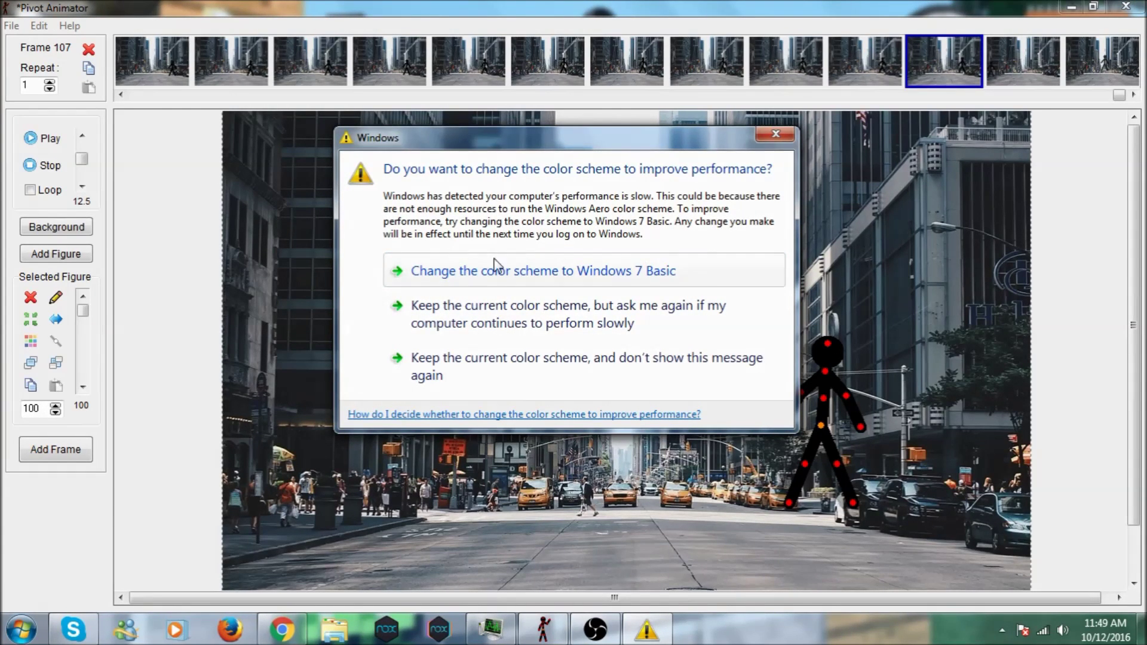
{"action": "left_click", "coordinate": [772, 134]}
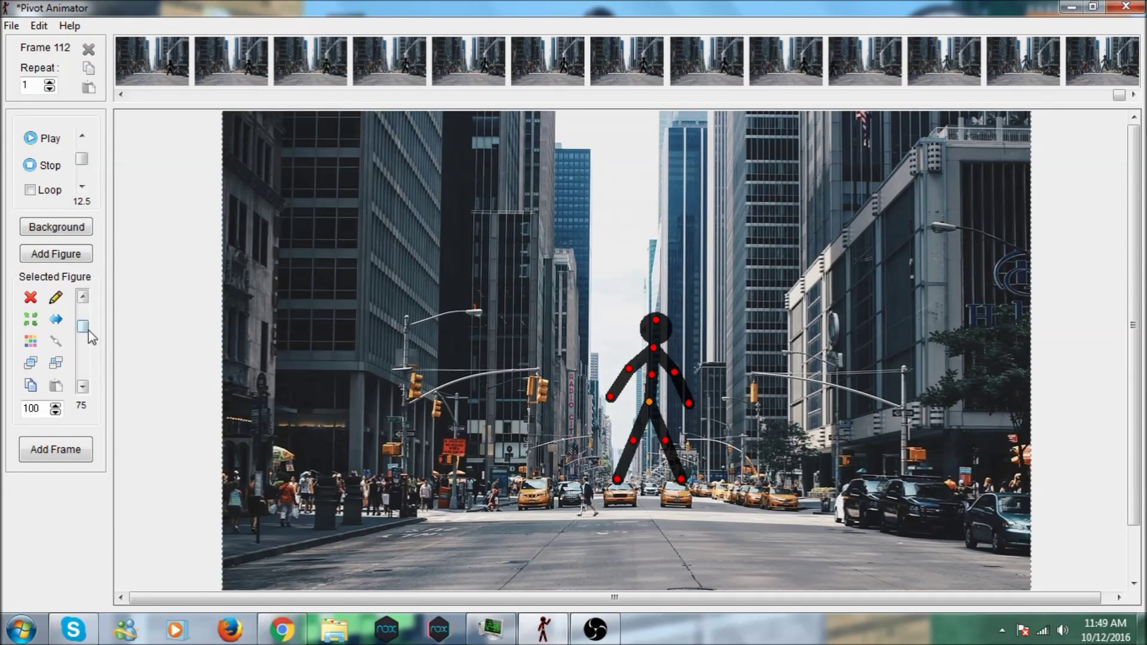
- Make the figure vanish at opacity 0 and reappear at opacity 100 slightly lower on the street, adding frames up to frame 158
{"action": "left_click_drag", "start_coordinate": [91, 337], "coordinate": [89, 384]}
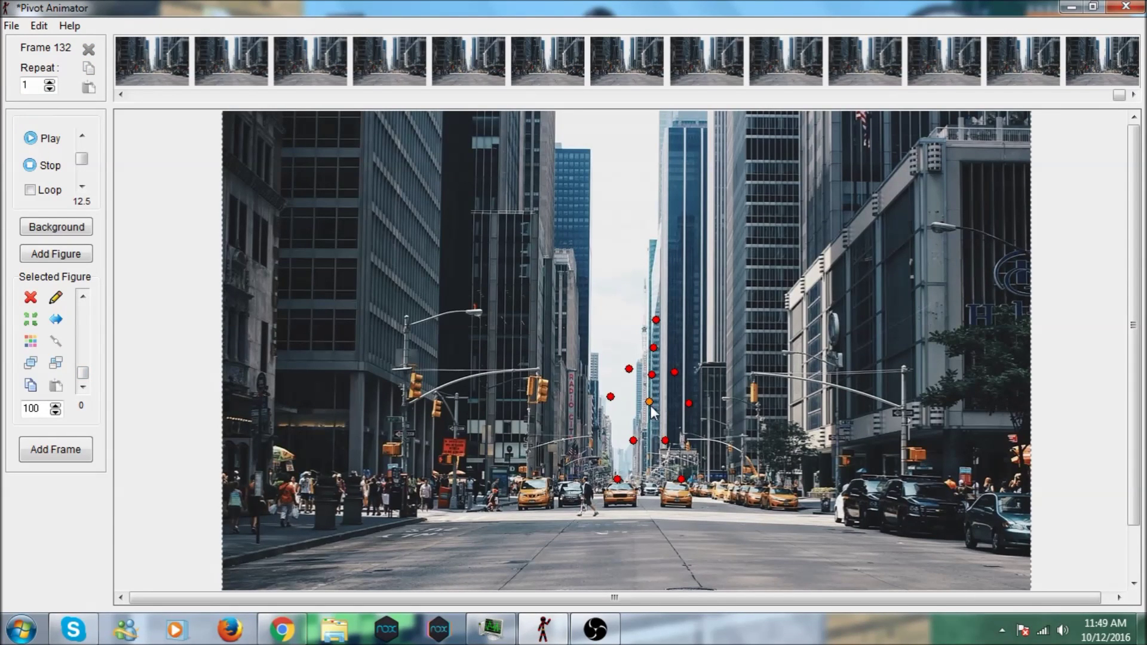
{"action": "left_click_drag", "start_coordinate": [651, 407], "coordinate": [615, 435]}
{"action": "mouse_move", "coordinate": [82, 372]}
{"action": "left_mouse_down"}
{"action": "mouse_move", "coordinate": [77, 333]}
{"action": "mouse_move", "coordinate": [84, 379]}
{"action": "left_mouse_up"}
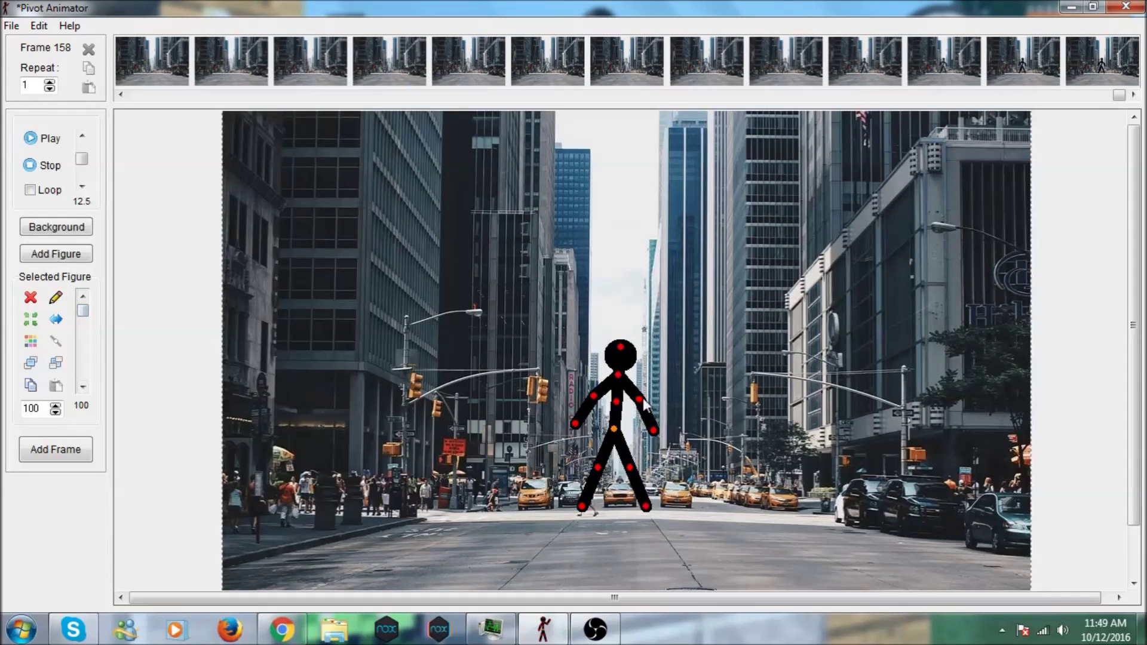
- Animate the figure off the canvas's left edge and hide it with opacity 0, adding frames up to frame 224, and play the result
{"action": "mouse_move", "coordinate": [614, 429]}
{"action": "left_mouse_down"}
{"action": "mouse_move", "coordinate": [245, 475]}
{"action": "mouse_move", "coordinate": [188, 459]}
{"action": "left_mouse_up"}
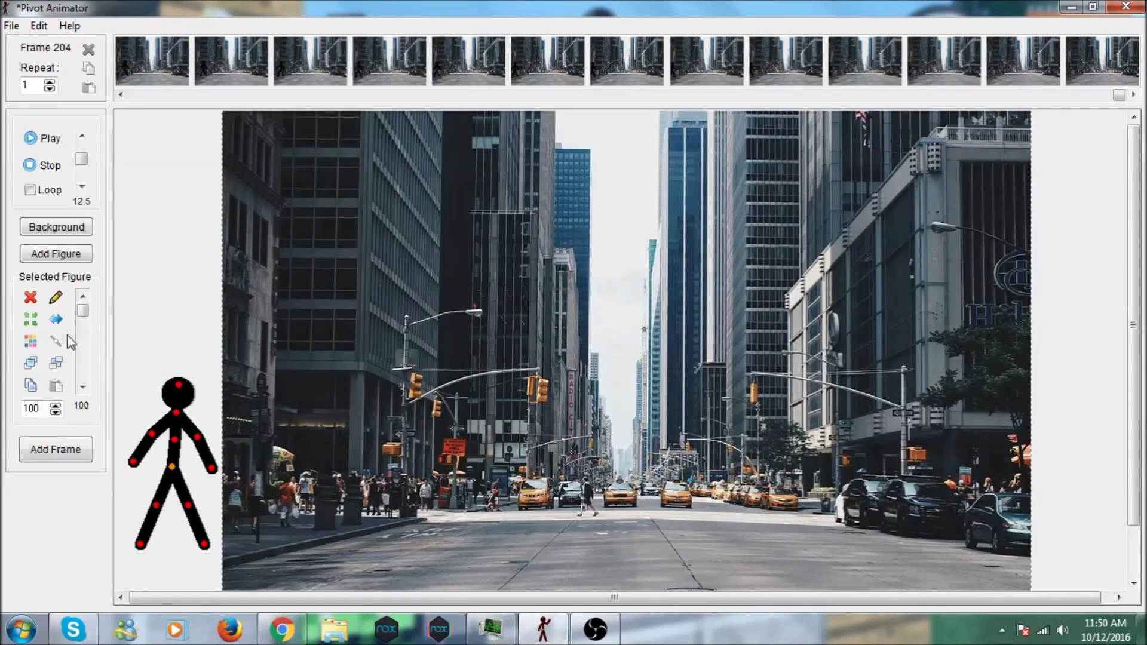
{"action": "left_click_drag", "start_coordinate": [82, 311], "coordinate": [82, 372]}
{"action": "left_click", "coordinate": [12, 26]}
{"action": "left_click", "coordinate": [31, 137]}
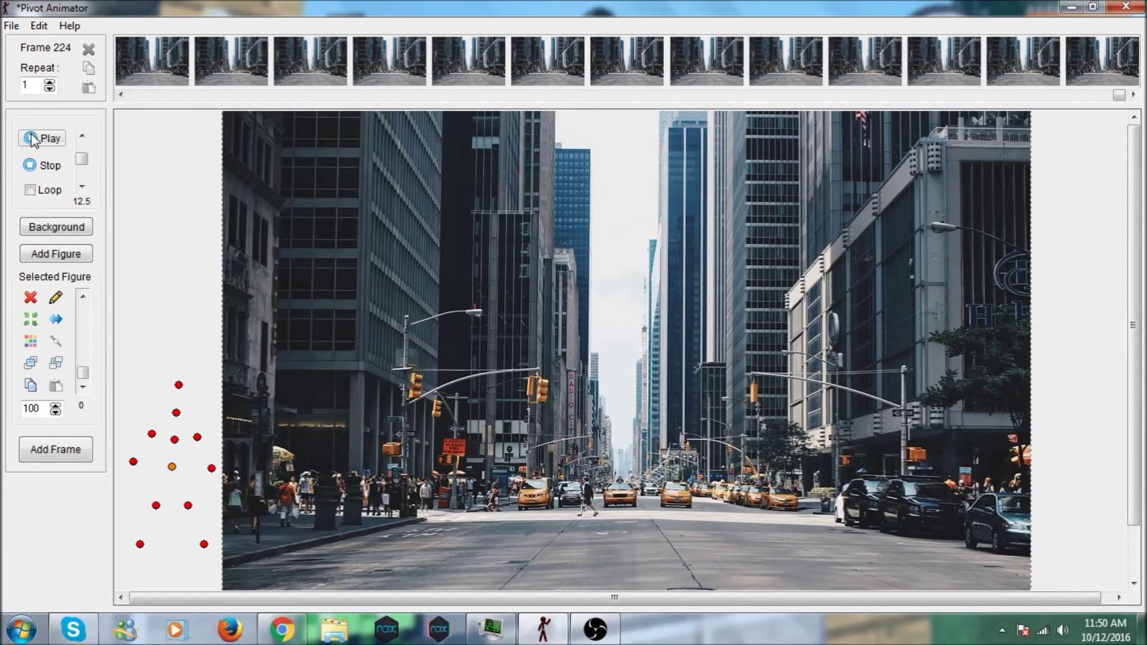
- Switch the background from the city picture to the plain white one
{"action": "left_click", "coordinate": [56, 227]}
{"action": "left_click", "coordinate": [482, 254]}
{"action": "left_click_drag", "start_coordinate": [685, 211], "coordinate": [697, 213]}
{"action": "left_click", "coordinate": [700, 213]}
- Move the stick figure onto the canvas's left edge with opacity 0 and add about 20 frames
{"action": "left_click_drag", "start_coordinate": [172, 467], "coordinate": [211, 451]}
{"action": "left_click_drag", "start_coordinate": [83, 372], "coordinate": [77, 426]}
{"action": "left_click_drag", "start_coordinate": [211, 451], "coordinate": [261, 453]}
{"action": "key", "text": "Return"}
{"action": "key", "text": "Return"}
{"action": "key", "text": "Return"}
{"action": "key", "text": "Return"}
{"action": "key", "text": "Return"}
{"action": "key", "text": "Return"}
{"action": "key", "text": "Return"}
{"action": "key", "text": "Return"}
{"action": "key", "text": "Return"}
{"action": "key", "text": "Return"}
{"action": "key", "text": "Return"}
{"action": "key", "text": "Return"}
{"action": "key", "text": "Return"}
{"action": "key", "text": "Return"}
{"action": "key", "text": "Return"}
{"action": "key", "text": "Return"}
{"action": "key", "text": "Return"}
{"action": "key", "text": "Return"}
{"action": "key", "text": "Return"}
{"action": "key", "text": "Return"}
- Set the figure's opacity to 100, move it further into the canvas and add frames up to frame 264
{"action": "left_click_drag", "start_coordinate": [83, 373], "coordinate": [83, 310]}
{"action": "left_click_drag", "start_coordinate": [261, 454], "coordinate": [389, 448]}
{"action": "key", "text": "Return"}
{"action": "key", "text": "Return"}
{"action": "key", "text": "Return"}
{"action": "key", "text": "Return"}
{"action": "key", "text": "Return"}
{"action": "key", "text": "Return"}
{"action": "key", "text": "Return"}
{"action": "key", "text": "Return"}
{"action": "key", "text": "Return"}
{"action": "key", "text": "Return"}
{"action": "key", "text": "Return"}
{"action": "key", "text": "Return"}
{"action": "key", "text": "Return"}
{"action": "key", "text": "Return"}
{"action": "key", "text": "Return"}
{"action": "key", "text": "Return"}
{"action": "key", "text": "Return"}
{"action": "key", "text": "Return"}
{"action": "key", "text": "Return"}
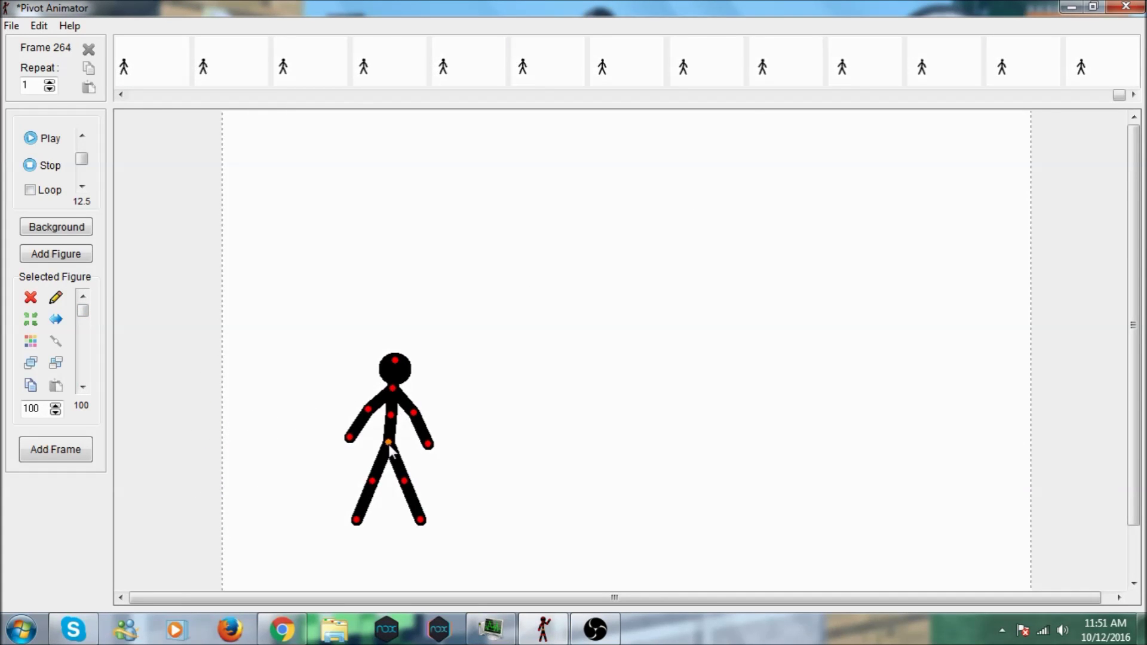
- Create a new bitmap image on the desktop and open it in Paint
{"action": "left_click", "coordinate": [1074, 7]}
{"action": "right_click", "coordinate": [846, 175]}
{"action": "left_click", "coordinate": [771, 431]}
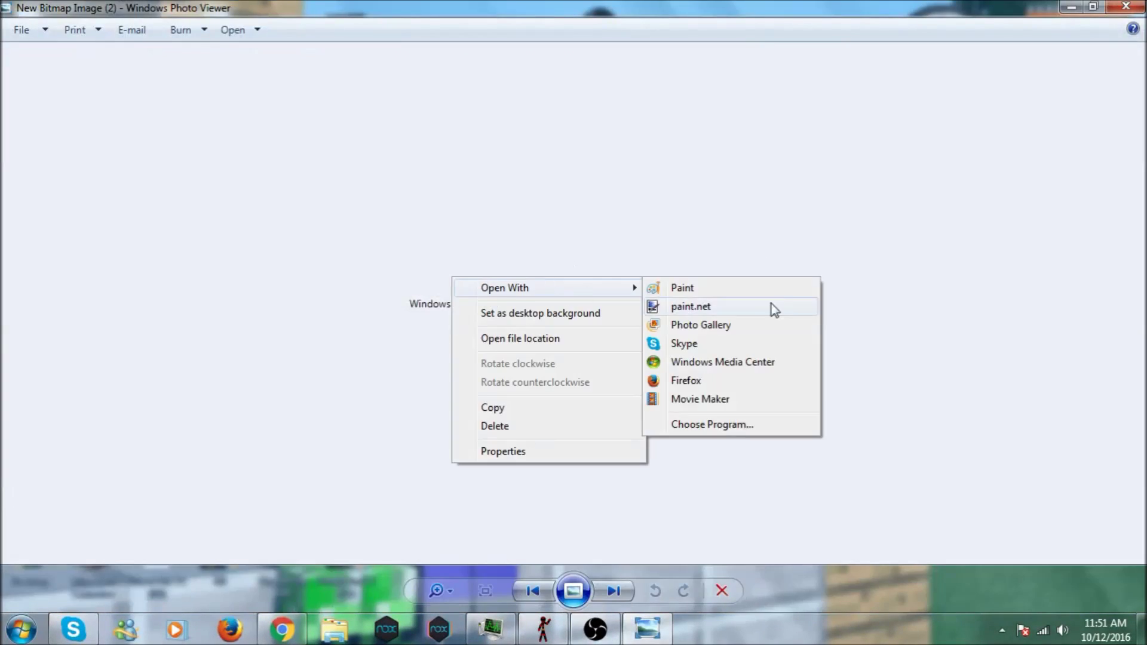
{"action": "left_click", "coordinate": [681, 284]}
- Enlarge the blank image's canvas to 10880 × 4520 px and select the Eraser
{"action": "scroll", "coordinate": [687, 276], "scroll_direction": "down", "scroll_amount": 3}
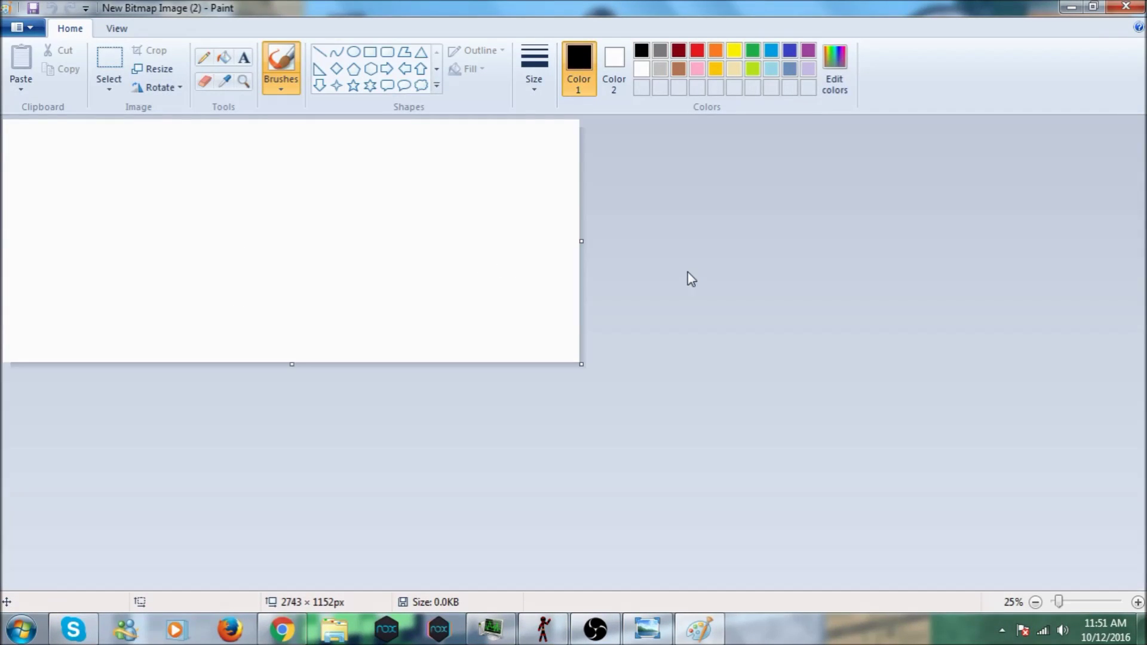
{"action": "mouse_move", "coordinate": [292, 243]}
{"action": "left_mouse_down"}
{"action": "mouse_move", "coordinate": [786, 464]}
{"action": "mouse_move", "coordinate": [1141, 587]}
{"action": "left_mouse_up"}
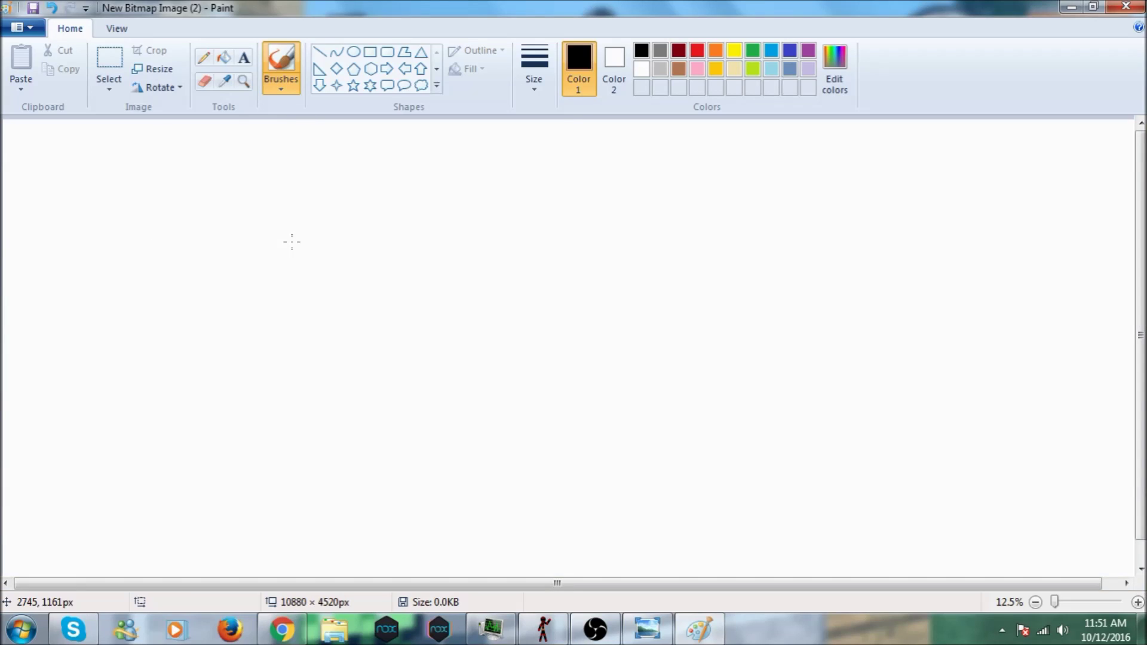
{"action": "left_click", "coordinate": [203, 80]}
{"action": "scroll", "coordinate": [672, 365], "scroll_direction": "down", "scroll_amount": 1}
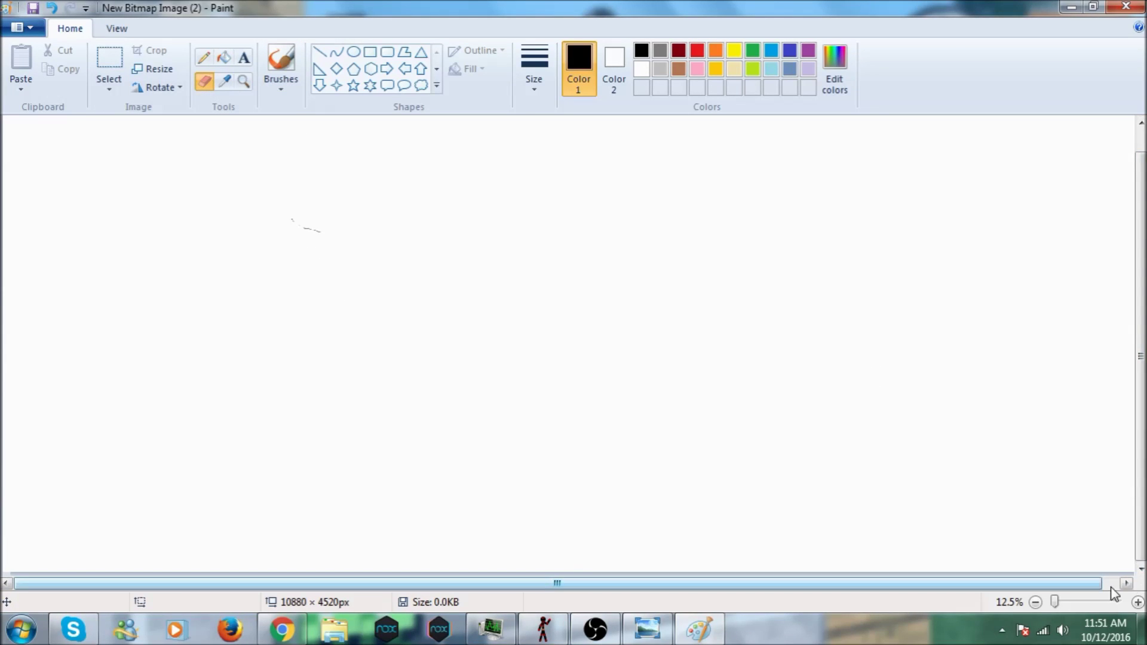
{"action": "scroll", "coordinate": [719, 322], "scroll_direction": "up", "scroll_amount": 1}
{"action": "scroll", "coordinate": [719, 322], "scroll_direction": "down", "scroll_amount": 1}
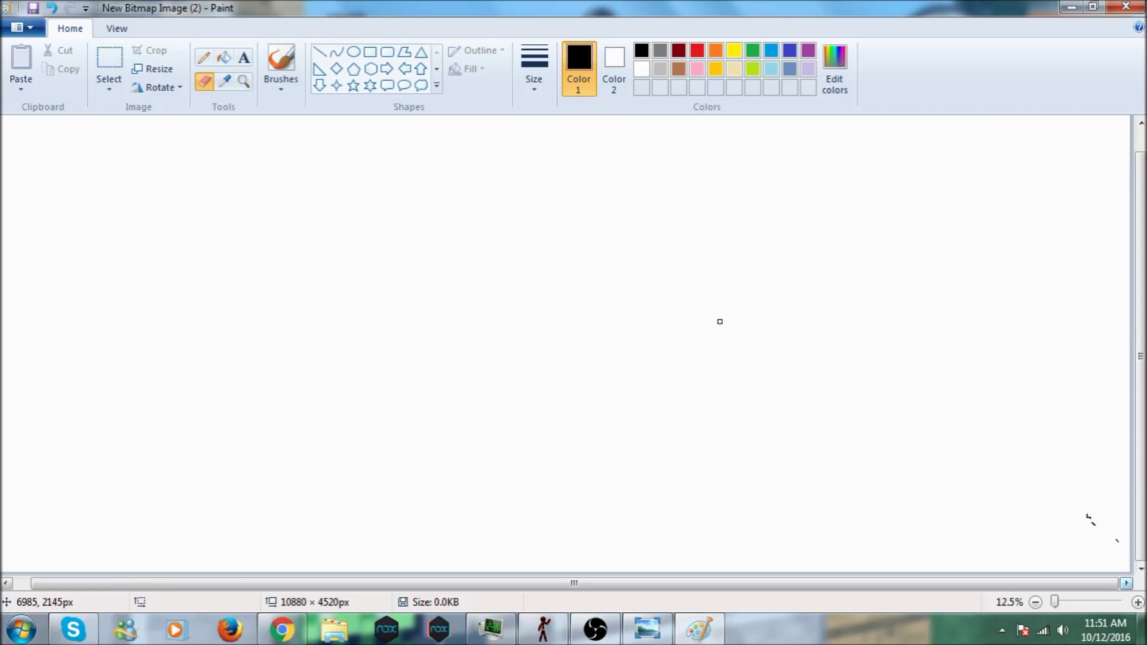
{"action": "scroll", "coordinate": [719, 321], "scroll_direction": "up", "scroll_amount": 3}
{"action": "scroll", "coordinate": [720, 321], "scroll_direction": "down", "scroll_amount": 3}
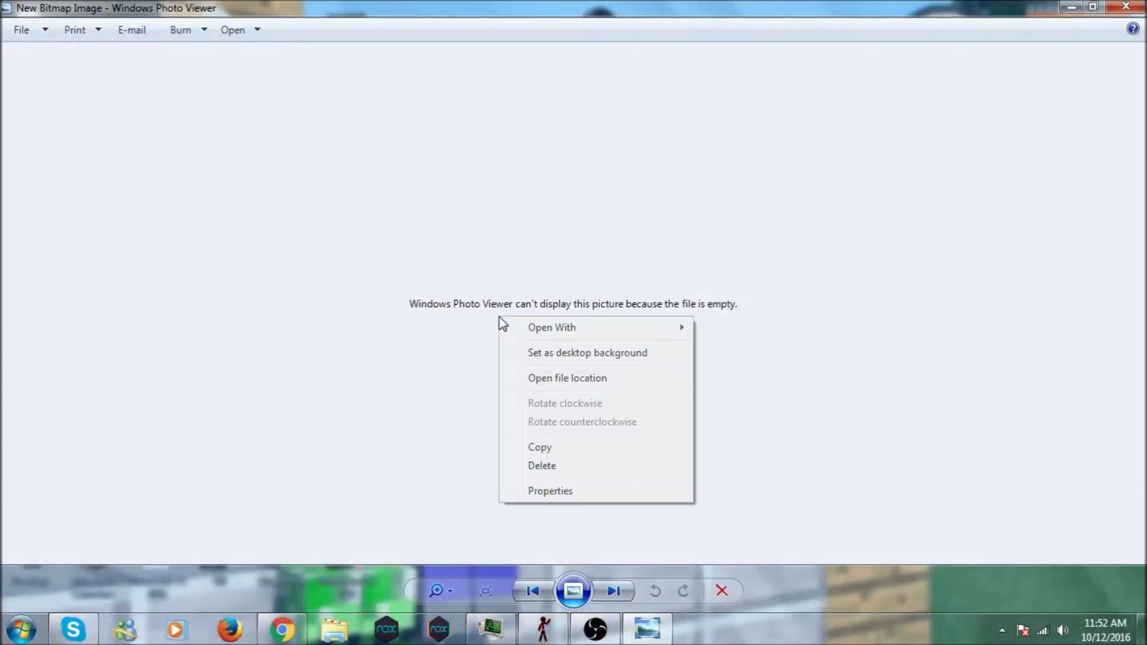
- Open the empty bitmap in Paint, enlarge its canvas to 3744 × 3136 px and choose green with the Marker brush
{"action": "key", "text": "Escape"}
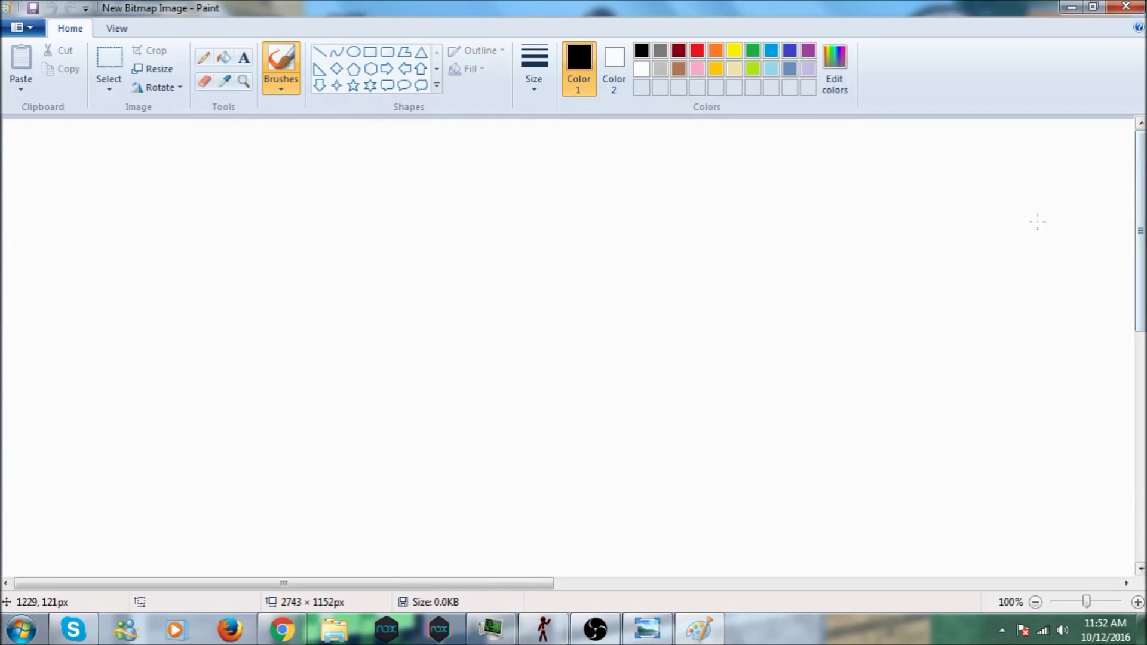
{"action": "scroll", "coordinate": [1038, 222], "scroll_direction": "down", "scroll_amount": 3}
{"action": "mouse_move", "coordinate": [289, 243]}
{"action": "left_mouse_down"}
{"action": "mouse_move", "coordinate": [302, 299]}
{"action": "mouse_move", "coordinate": [399, 452]}
{"action": "mouse_move", "coordinate": [3, 420]}
{"action": "left_mouse_up"}
{"action": "left_click", "coordinate": [275, 87]}
{"action": "left_click", "coordinate": [292, 82]}
{"action": "left_click", "coordinate": [293, 83]}
{"action": "left_click", "coordinate": [350, 149]}
{"action": "left_click", "coordinate": [753, 51]}
- Paint green strokes along the canvas's bottom edge, trying the Oil, Watercolor, Calligraphy and standard brushes
{"action": "left_click", "coordinate": [281, 84]}
{"action": "left_click", "coordinate": [289, 150]}
{"action": "mouse_move", "coordinate": [333, 417]}
{"action": "left_mouse_down"}
{"action": "mouse_move", "coordinate": [391, 434]}
{"action": "mouse_move", "coordinate": [244, 432]}
{"action": "left_mouse_up"}
{"action": "left_click", "coordinate": [281, 83]}
{"action": "left_click", "coordinate": [281, 182]}
{"action": "left_click", "coordinate": [280, 90]}
{"action": "left_click", "coordinate": [313, 114]}
{"action": "left_click", "coordinate": [281, 90]}
{"action": "left_click", "coordinate": [281, 113]}
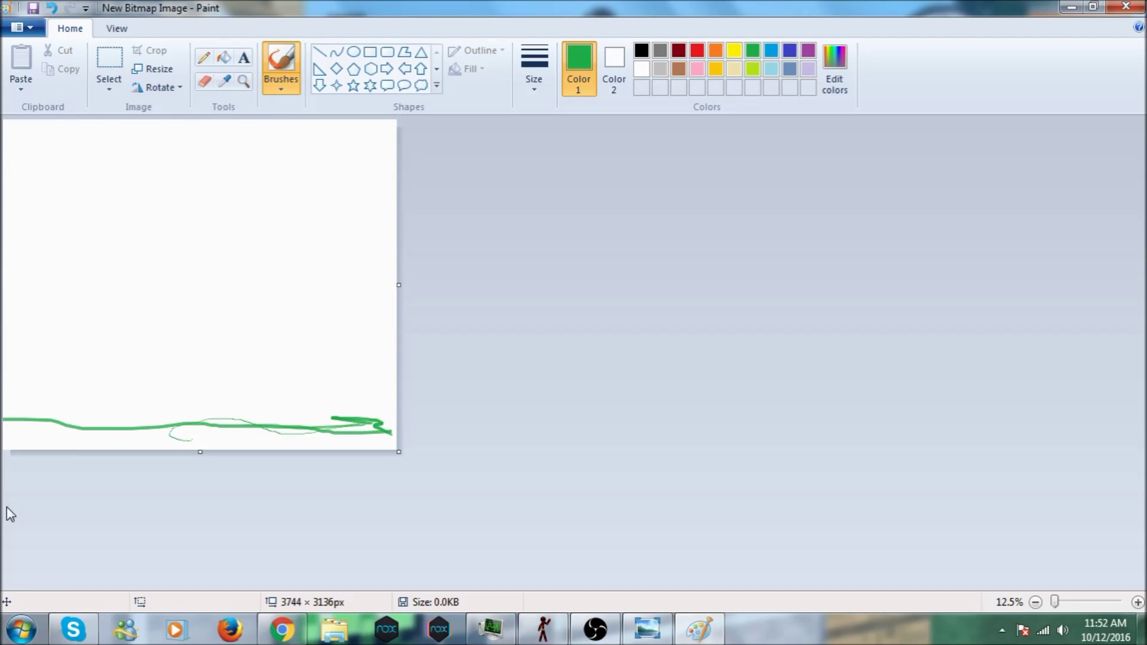
- Add more green strokes near the bottom edge, trying the Marker, Natural pencil and Airbrush
{"action": "left_click", "coordinate": [281, 89]}
{"action": "left_click", "coordinate": [348, 148]}
{"action": "left_click_drag", "start_coordinate": [344, 413], "coordinate": [237, 429]}
{"action": "left_click", "coordinate": [280, 91]}
{"action": "left_click", "coordinate": [382, 148]}
{"action": "left_click", "coordinate": [281, 89]}
{"action": "left_click", "coordinate": [381, 113]}
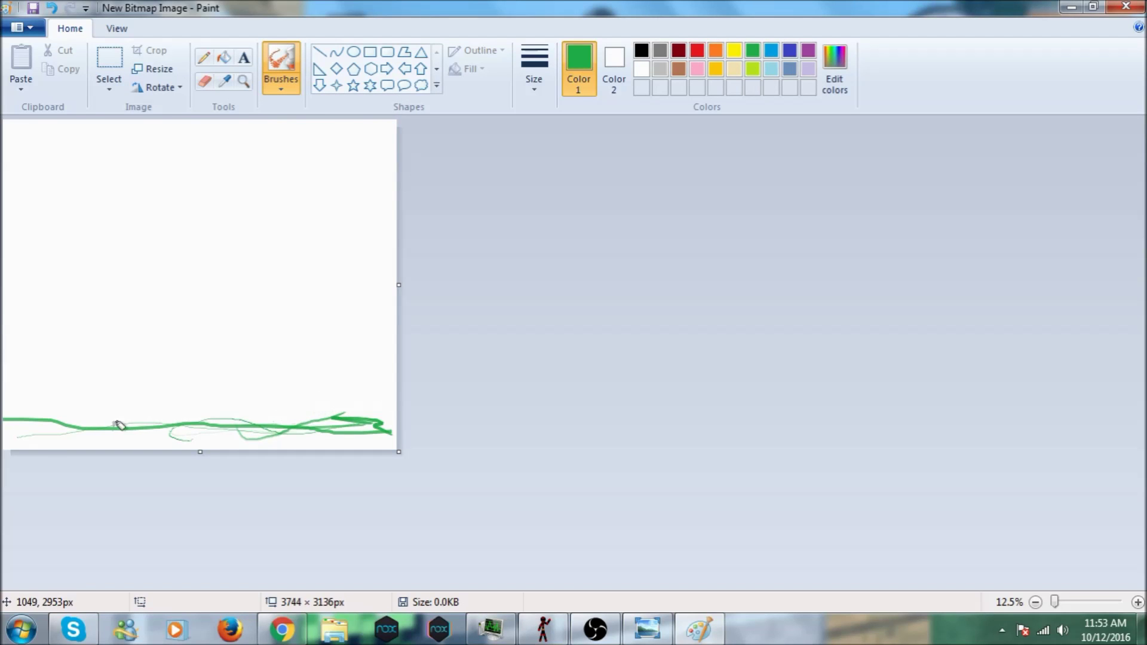
{"action": "left_click", "coordinate": [281, 90]}
{"action": "left_click", "coordinate": [281, 113]}
{"action": "left_click", "coordinate": [285, 89]}
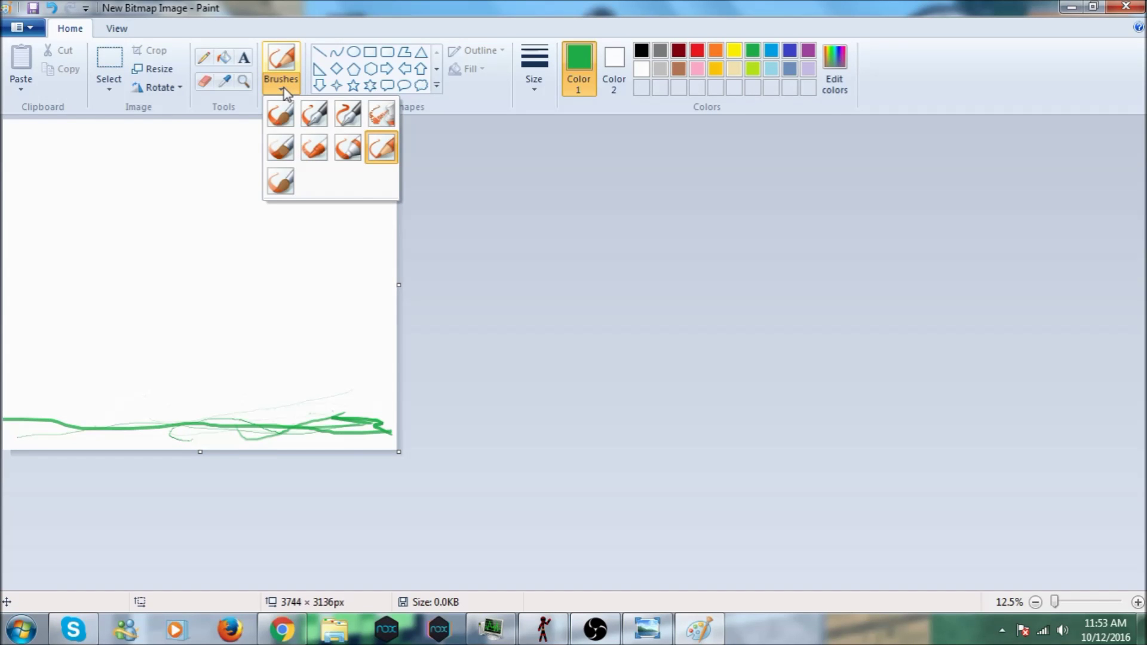
- Draw a green line across the canvas above the existing strokes with the Crayon and select the Marker
{"action": "left_click", "coordinate": [595, 629]}
{"action": "left_click", "coordinate": [281, 86]}
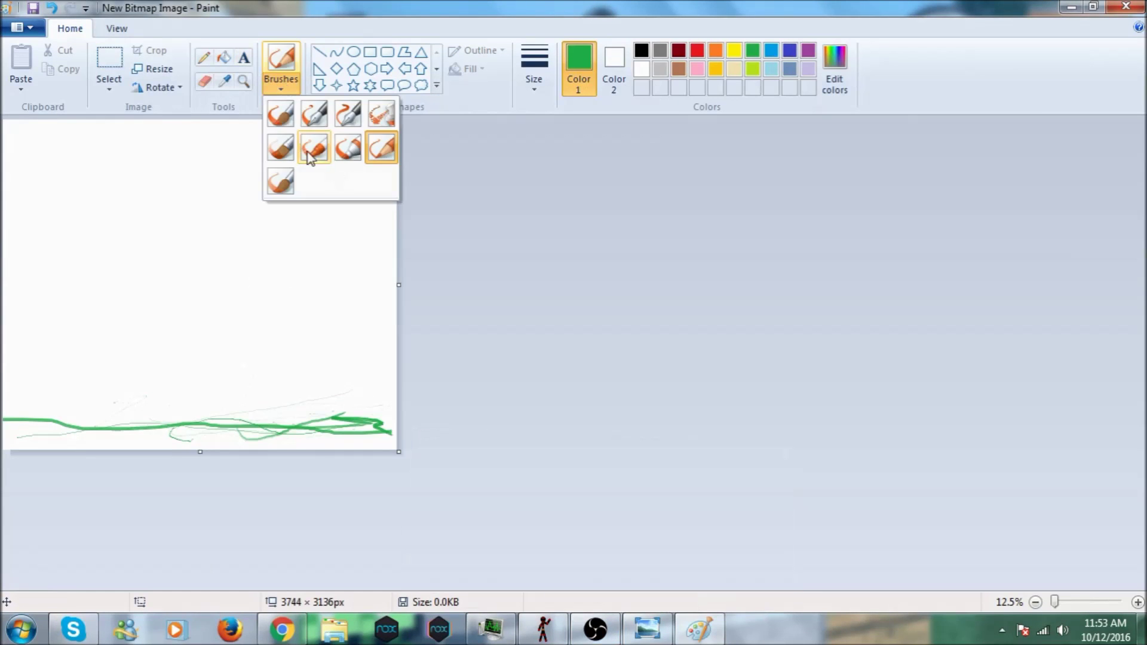
{"action": "left_click", "coordinate": [309, 154]}
{"action": "mouse_move", "coordinate": [238, 375]}
{"action": "left_mouse_down"}
{"action": "mouse_move", "coordinate": [383, 405]}
{"action": "mouse_move", "coordinate": [251, 375]}
{"action": "mouse_move", "coordinate": [9, 424]}
{"action": "left_mouse_up"}
{"action": "left_click", "coordinate": [288, 89]}
{"action": "left_click", "coordinate": [345, 150]}
- Enlarge the drawing's canvas to 10864 × 4392 px
{"action": "left_click_drag", "start_coordinate": [398, 452], "coordinate": [1083, 584]}
{"action": "left_click_drag", "start_coordinate": [1084, 351], "coordinate": [1128, 352]}
{"action": "left_click", "coordinate": [334, 629]}
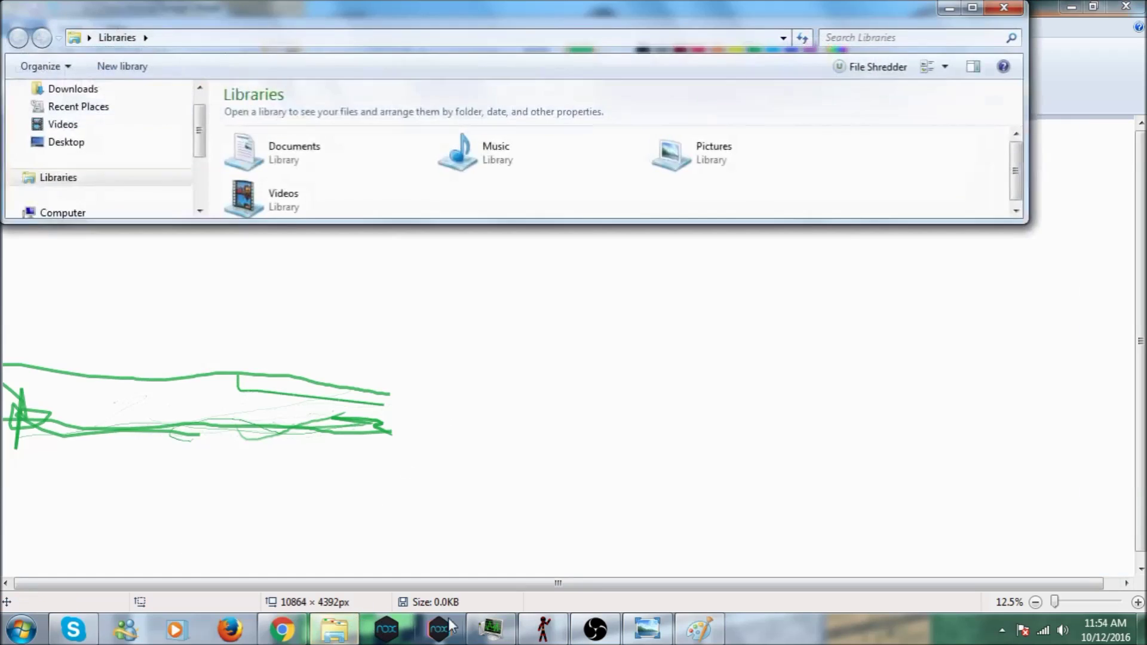
{"action": "left_click", "coordinate": [83, 214]}
{"action": "left_click", "coordinate": [1004, 7]}
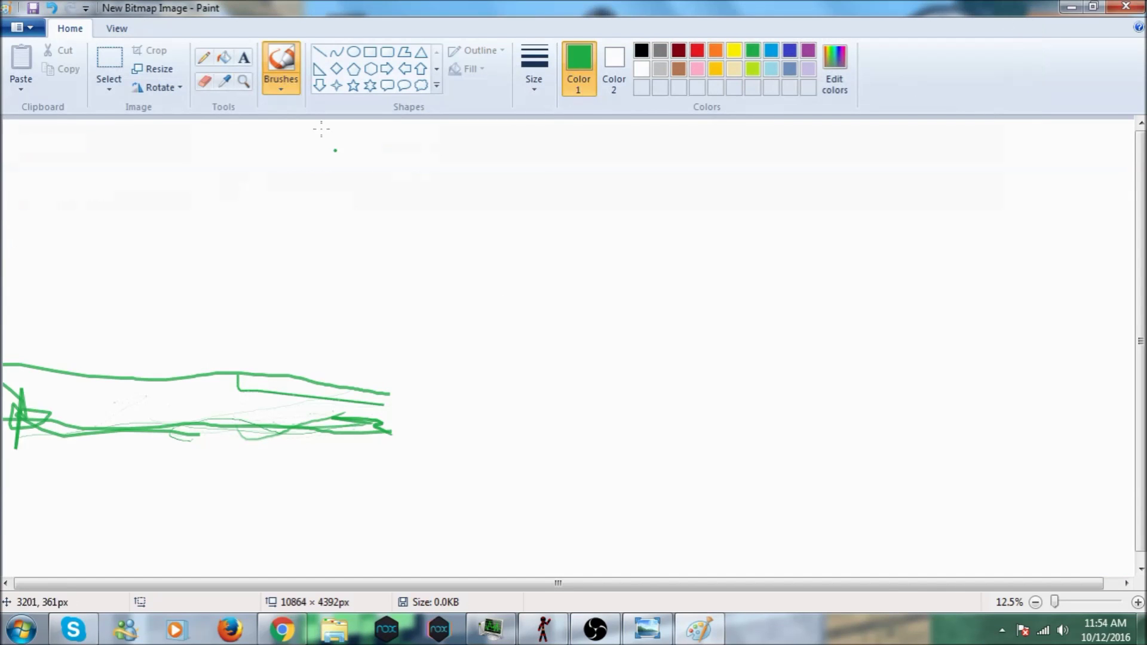
- Draw another green Marker stroke between the lines at the drawing's lower left
{"action": "left_click", "coordinate": [289, 90]}
{"action": "left_click", "coordinate": [344, 152]}
{"action": "mouse_move", "coordinate": [291, 394]}
{"action": "left_mouse_down"}
{"action": "mouse_move", "coordinate": [318, 416]}
{"action": "mouse_move", "coordinate": [299, 350]}
{"action": "mouse_move", "coordinate": [367, 415]}
{"action": "mouse_move", "coordinate": [1094, 404]}
{"action": "mouse_move", "coordinate": [154, 397]}
{"action": "left_mouse_up"}
{"action": "left_click", "coordinate": [281, 88]}
{"action": "left_click", "coordinate": [209, 58]}
{"action": "left_click", "coordinate": [281, 84]}
{"action": "left_click", "coordinate": [356, 152]}
{"action": "left_click", "coordinate": [281, 83]}
{"action": "left_click", "coordinate": [349, 149]}
- Close the drawing without saving and reopen the empty bitmap in Paint
{"action": "left_click", "coordinate": [1125, 6]}
{"action": "left_click", "coordinate": [605, 333]}
{"action": "right_click", "coordinate": [572, 338]}
{"action": "mouse_move", "coordinate": [603, 346]}
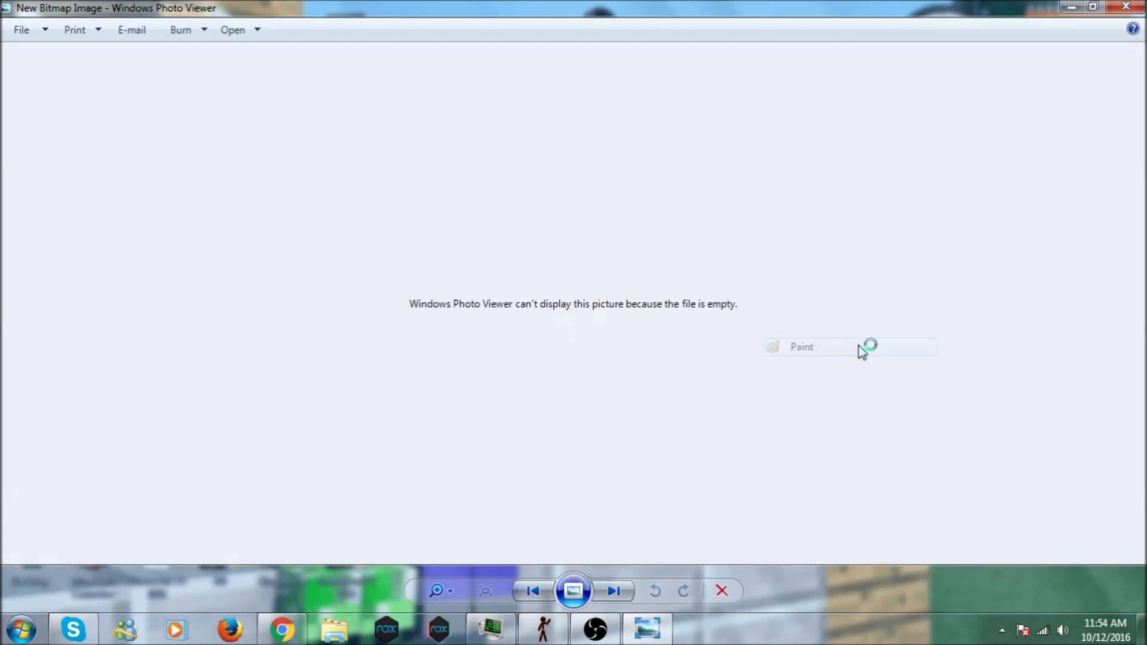
{"action": "left_click", "coordinate": [858, 351]}
- Enlarge the blank image's canvas to 5440 × 2252 px
{"action": "left_click_drag", "start_coordinate": [302, 583], "coordinate": [518, 579]}
{"action": "scroll", "coordinate": [558, 269], "scroll_direction": "down", "scroll_amount": 3}
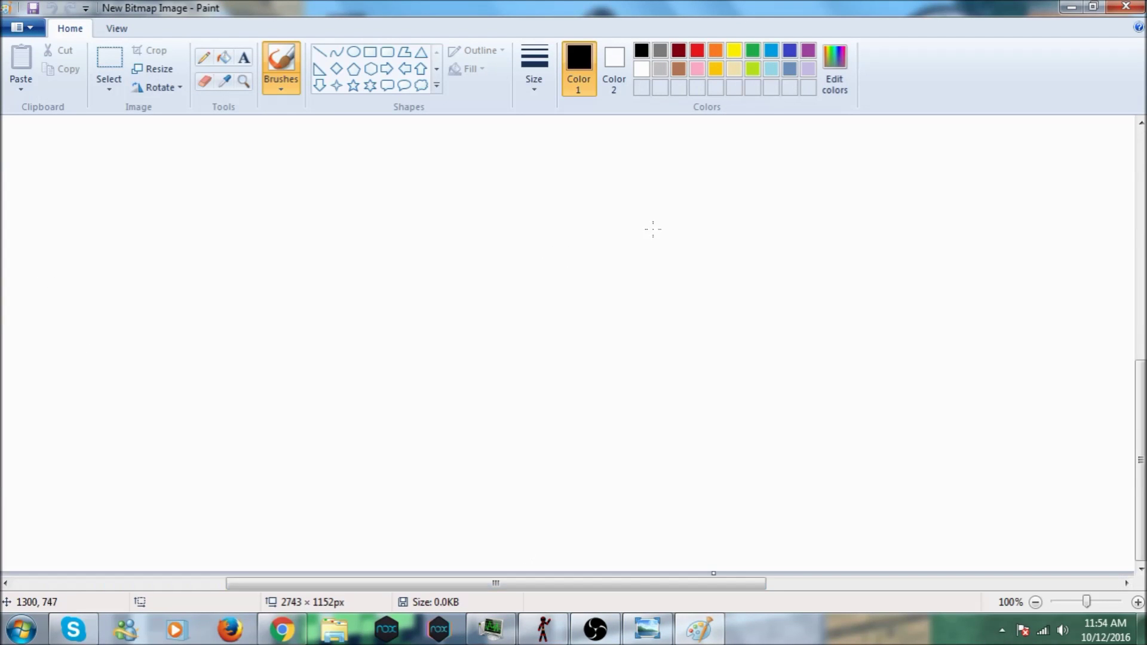
{"action": "scroll", "coordinate": [692, 386], "scroll_direction": "down", "scroll_amount": 2}
{"action": "left_click_drag", "start_coordinate": [578, 365], "coordinate": [960, 579]}
- Draw a black ground line and several green lines across the lower part of the canvas
{"action": "left_click", "coordinate": [280, 88]}
{"action": "left_click", "coordinate": [379, 150]}
{"action": "mouse_move", "coordinate": [4, 537]}
{"action": "left_mouse_down"}
{"action": "mouse_move", "coordinate": [138, 548]}
{"action": "mouse_move", "coordinate": [623, 541]}
{"action": "mouse_move", "coordinate": [179, 474]}
{"action": "mouse_move", "coordinate": [361, 489]}
{"action": "left_mouse_up"}
{"action": "left_click", "coordinate": [753, 51]}
{"action": "left_click", "coordinate": [387, 493]}
{"action": "mouse_move", "coordinate": [453, 499]}
{"action": "left_mouse_down"}
{"action": "mouse_move", "coordinate": [1040, 505]}
{"action": "mouse_move", "coordinate": [651, 544]}
{"action": "mouse_move", "coordinate": [212, 524]}
{"action": "left_mouse_up"}
- Add green Watercolor brush strokes around the black line at the drawing's lower left
{"action": "left_click", "coordinate": [266, 86]}
{"action": "left_click", "coordinate": [282, 192]}
{"action": "left_click_drag", "start_coordinate": [18, 483], "coordinate": [21, 546]}
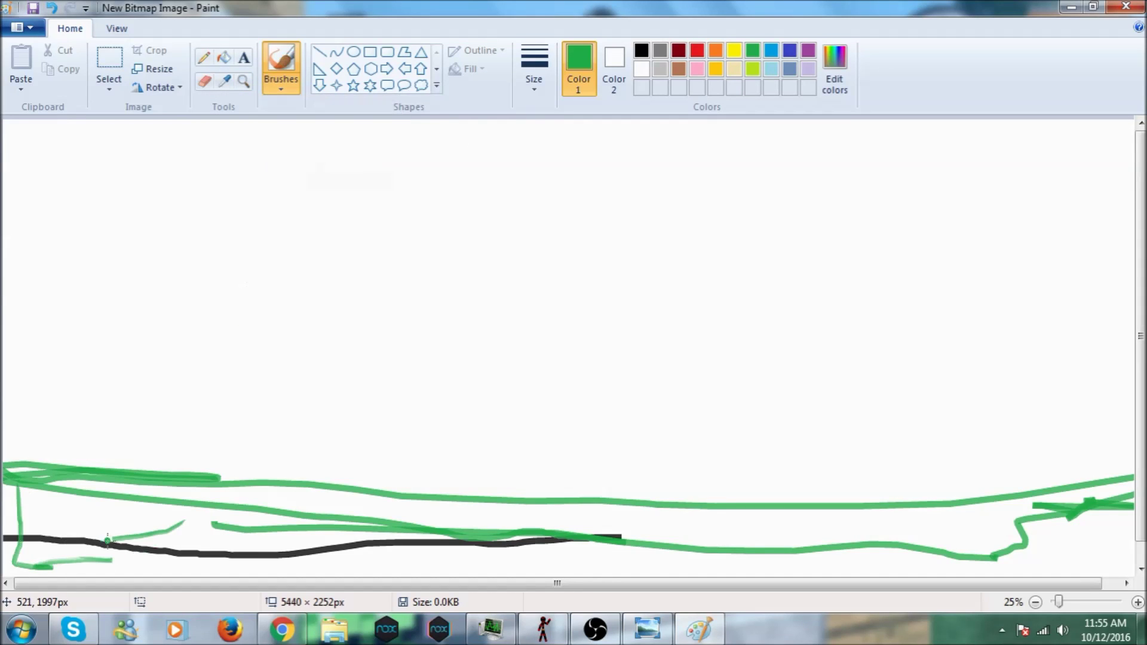
{"action": "left_click_drag", "start_coordinate": [331, 542], "coordinate": [374, 506]}
- Pick the lighter green from a drawn line with the Color picker
{"action": "left_click", "coordinate": [293, 88]}
{"action": "right_click", "coordinate": [298, 50]}
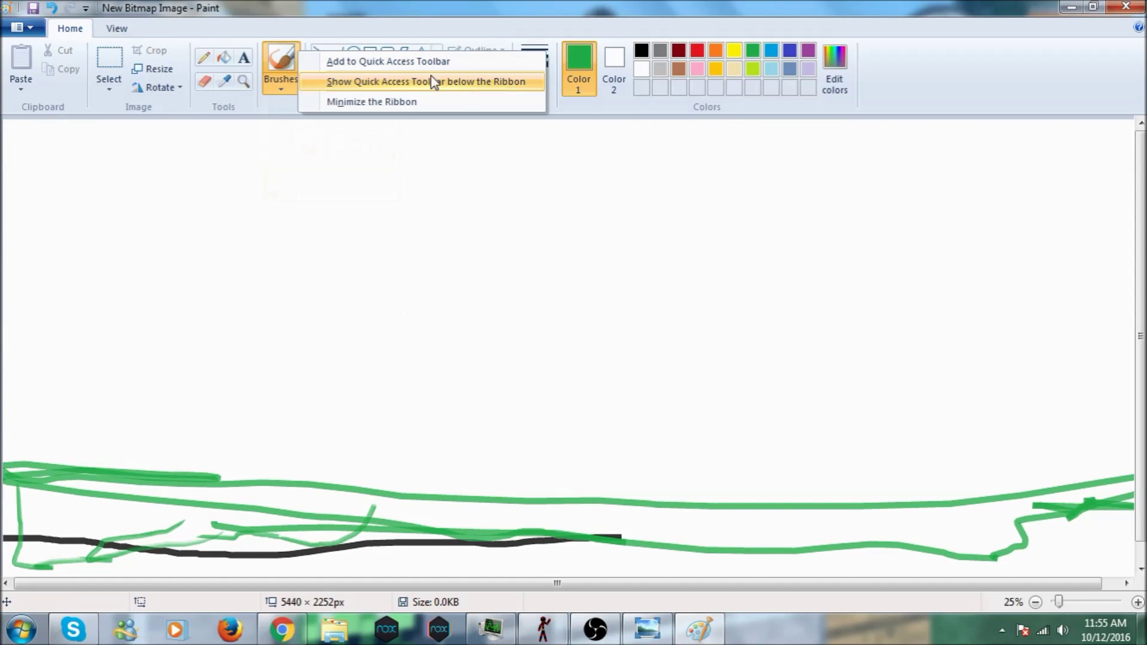
{"action": "left_click", "coordinate": [244, 58]}
{"action": "left_click", "coordinate": [242, 80]}
{"action": "left_click", "coordinate": [227, 84]}
{"action": "left_click", "coordinate": [303, 516]}
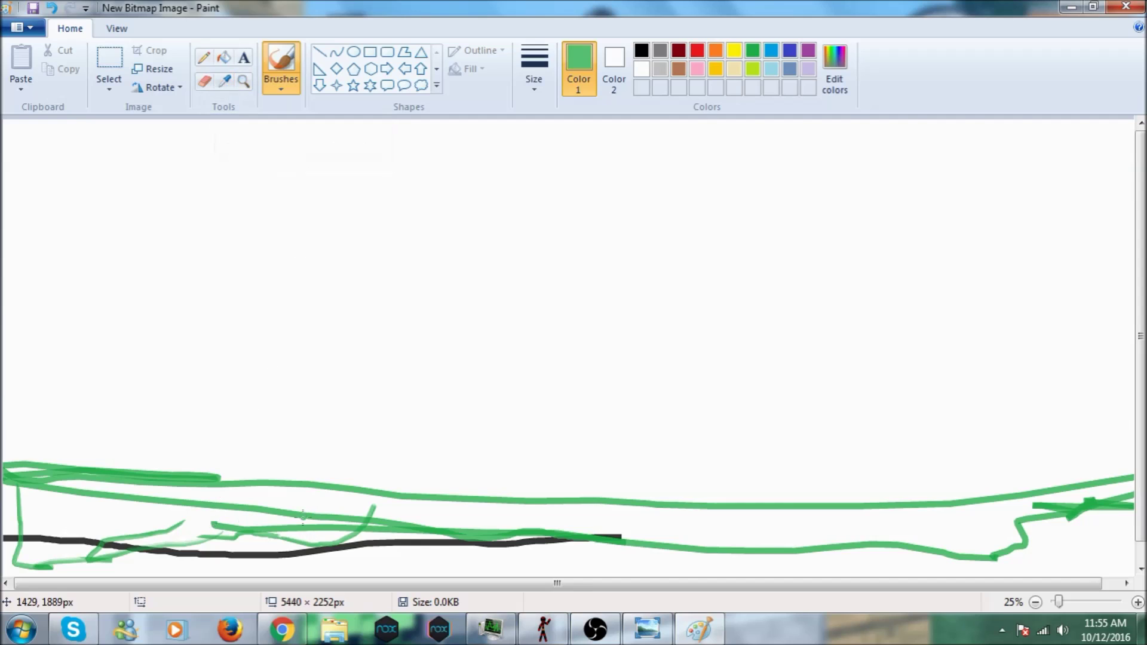
- Paint lighter green strokes over the ground area with the Marker, Airbrush and standard Brush
{"action": "left_click", "coordinate": [281, 86]}
{"action": "left_click", "coordinate": [349, 149]}
{"action": "left_click_drag", "start_coordinate": [280, 516], "coordinate": [633, 526]}
{"action": "left_click", "coordinate": [281, 87]}
{"action": "left_click", "coordinate": [381, 114]}
{"action": "left_click", "coordinate": [280, 78]}
{"action": "left_click", "coordinate": [278, 114]}
{"action": "left_click_drag", "start_coordinate": [236, 541], "coordinate": [481, 575]}
{"action": "left_click_drag", "start_coordinate": [743, 548], "coordinate": [956, 501]}
- Close the Paint drawing without saving it and switch to Pivot Animator
{"action": "left_click", "coordinate": [1125, 6]}
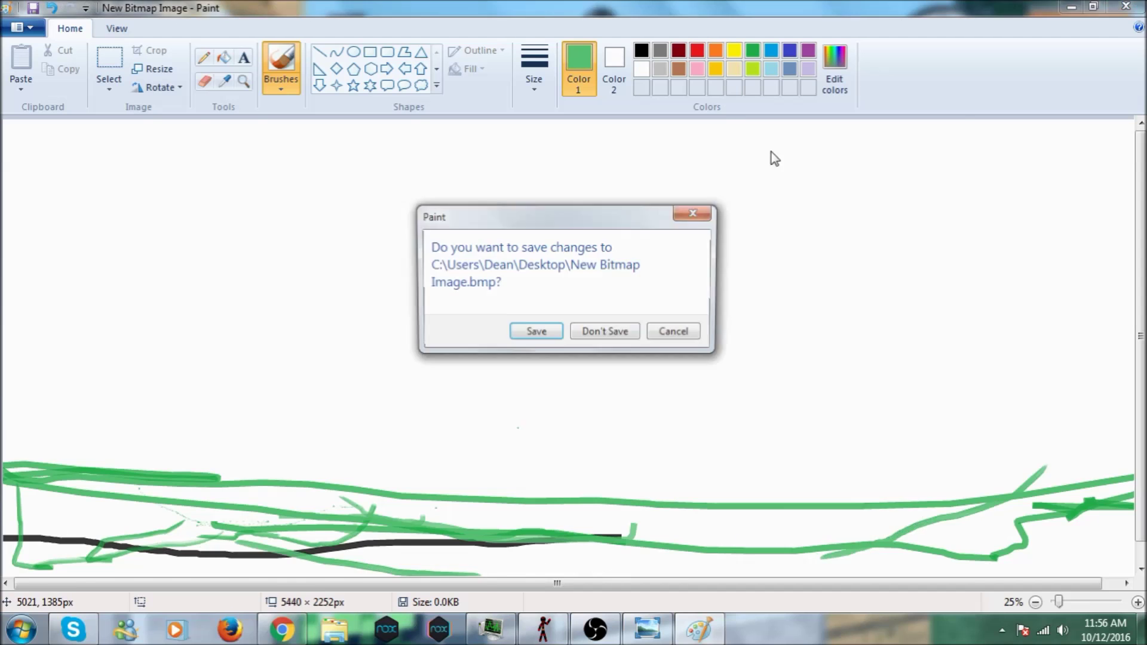
{"action": "left_click", "coordinate": [604, 331]}
{"action": "left_click", "coordinate": [543, 628]}
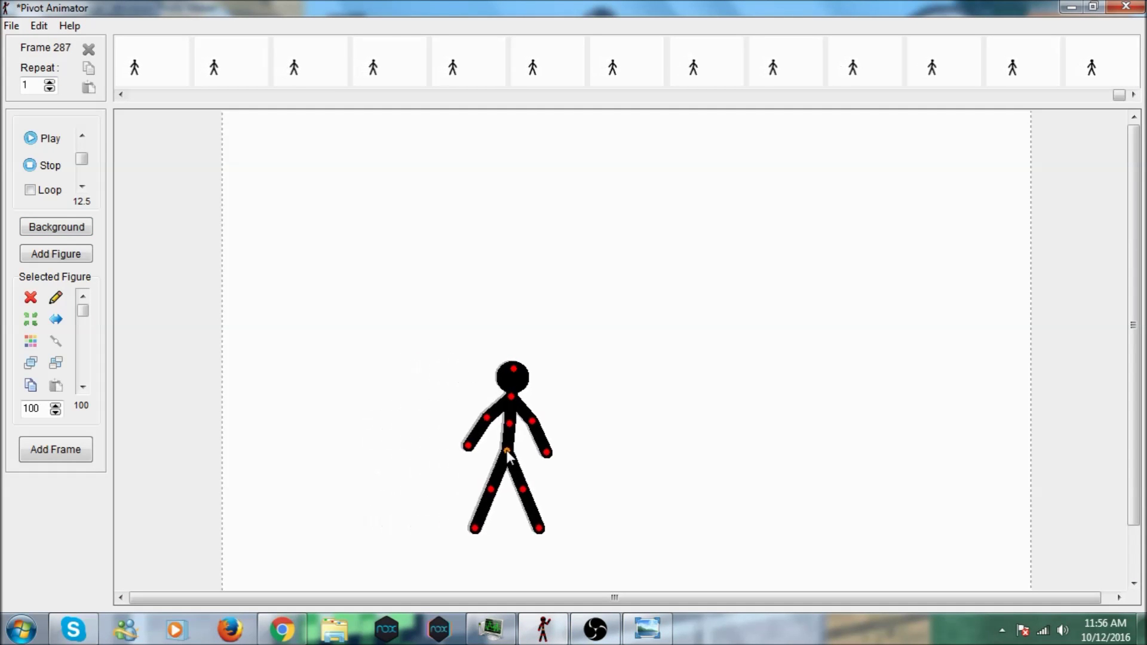
- Add a second stick figure, place it to the right of the first and bend its body over several frames
{"action": "left_click", "coordinate": [55, 253]}
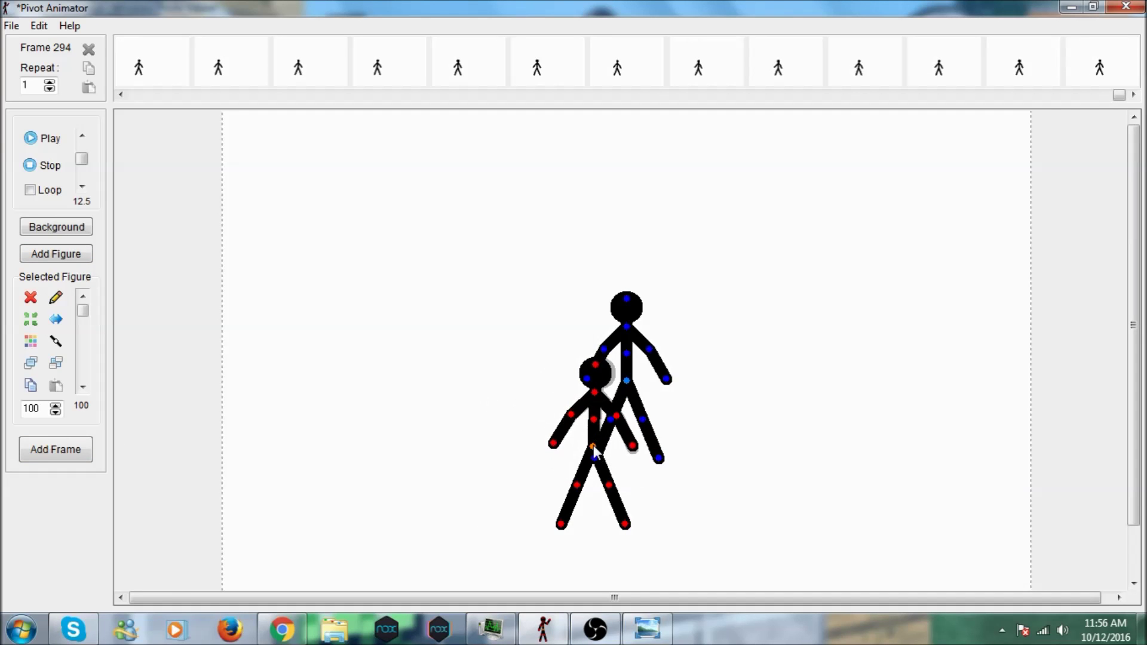
{"action": "left_click_drag", "start_coordinate": [626, 378], "coordinate": [747, 429]}
{"action": "left_click_drag", "start_coordinate": [743, 352], "coordinate": [773, 385]}
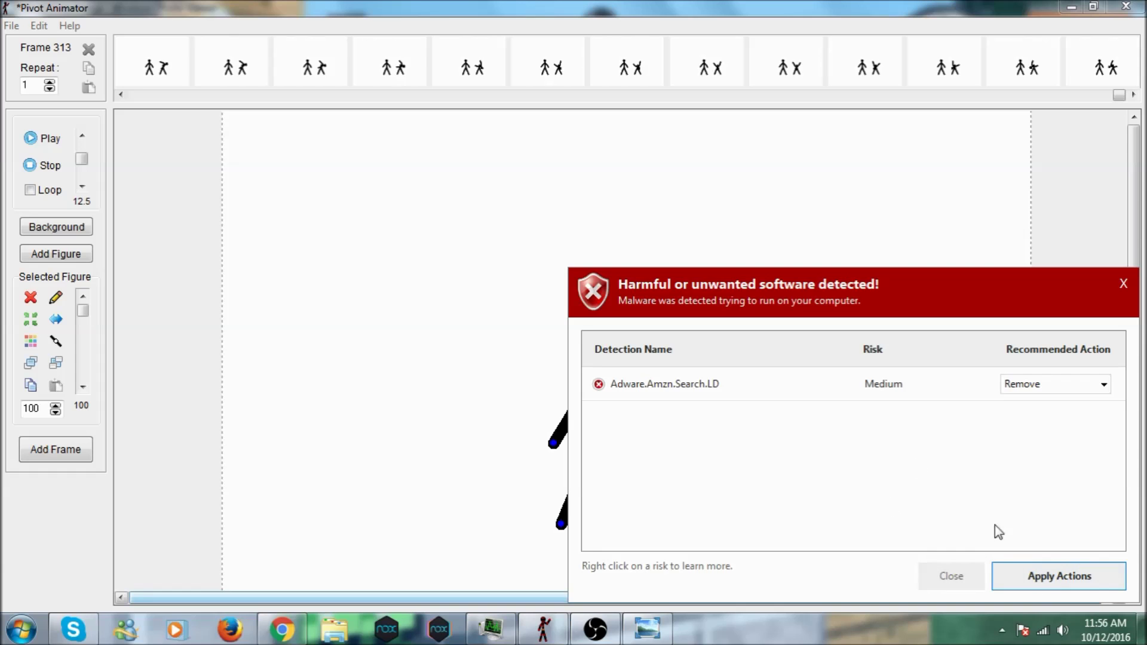
- Close the malware alert without applying any action and play the animation
{"action": "left_click", "coordinate": [956, 576]}
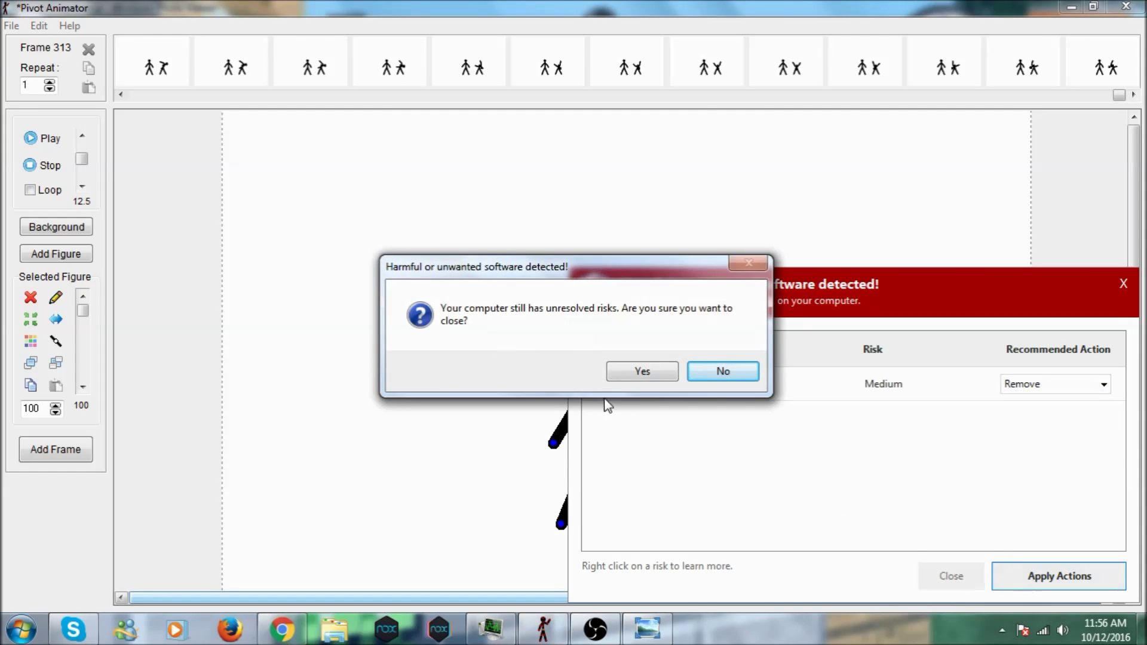
{"action": "left_click", "coordinate": [642, 371]}
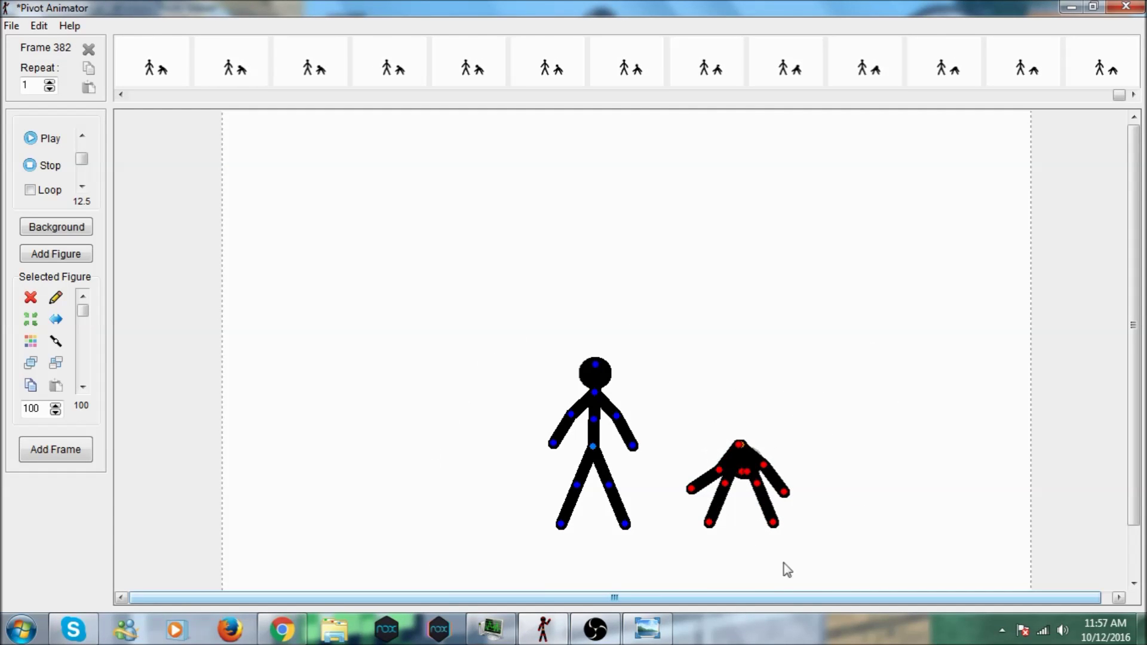
{"action": "left_click", "coordinate": [59, 140]}
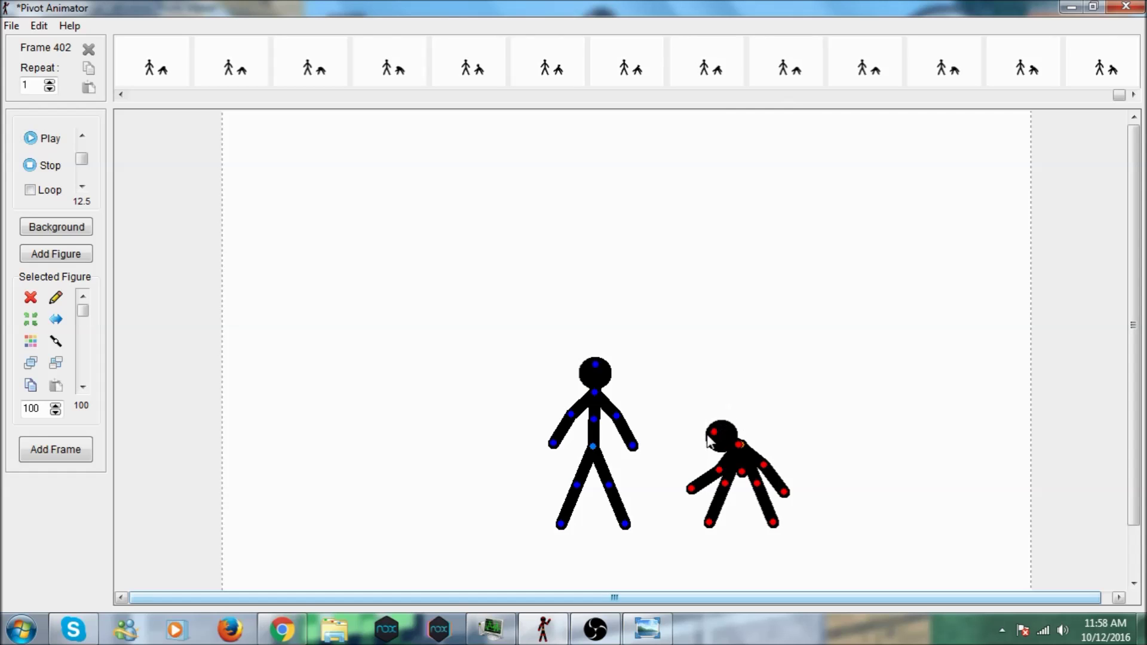
- Open the Stick Figure Builder and reduce the figure to a single line segment
{"action": "left_click", "coordinate": [55, 297]}
{"action": "left_click", "coordinate": [431, 170]}
{"action": "left_click", "coordinate": [657, 299]}
{"action": "left_click_drag", "start_coordinate": [609, 328], "coordinate": [630, 242]}
{"action": "left_click", "coordinate": [448, 346]}
{"action": "left_click", "coordinate": [451, 353]}
{"action": "left_click", "coordinate": [451, 353]}
{"action": "left_click", "coordinate": [447, 313]}
{"action": "left_click", "coordinate": [412, 198]}
{"action": "key", "text": "ctrl+z"}
{"action": "left_click_drag", "start_coordinate": [544, 339], "coordinate": [558, 298]}
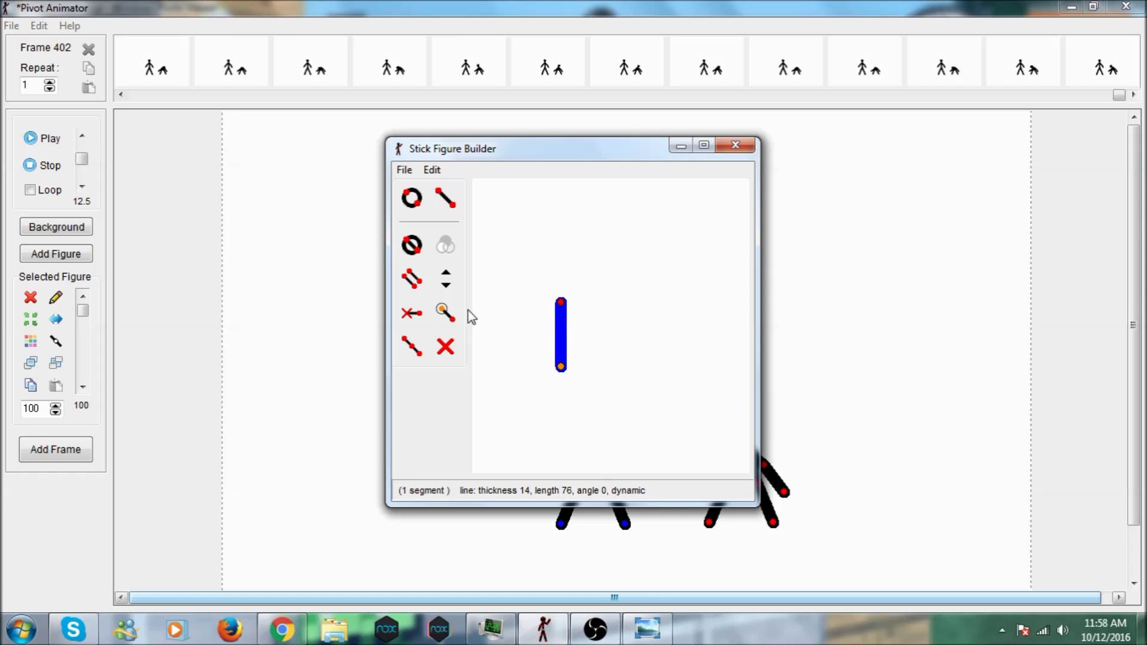
- Tilt the segment and attach a second line about 74 long to its upper end, forming two legs
{"action": "left_click_drag", "start_coordinate": [572, 307], "coordinate": [551, 293]}
{"action": "left_click", "coordinate": [446, 198]}
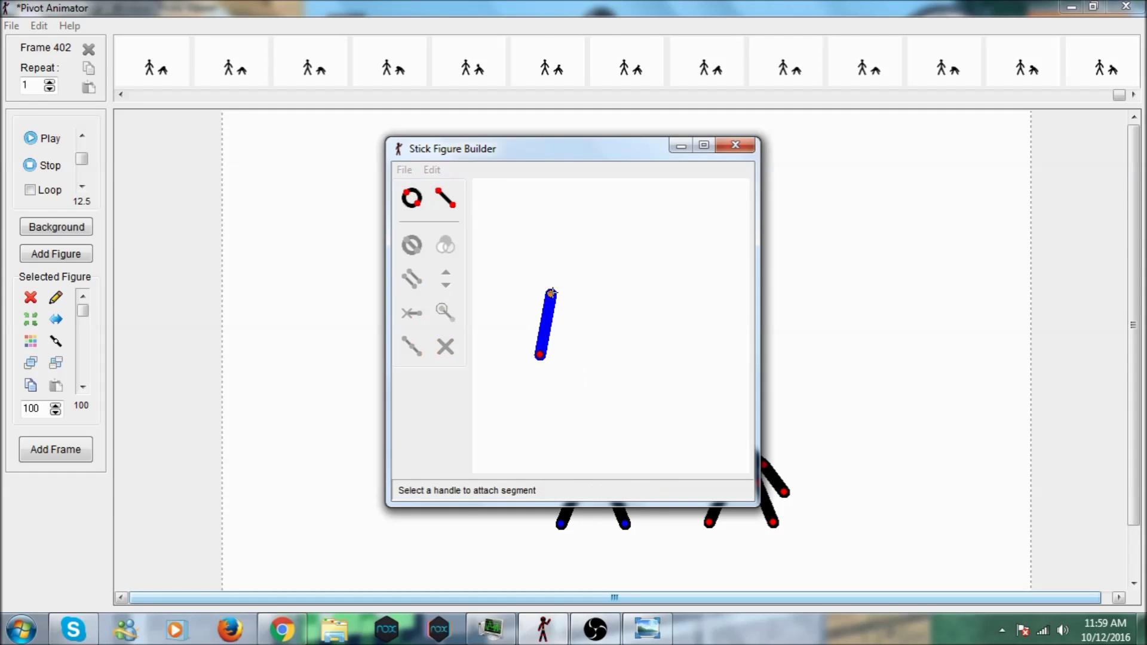
{"action": "left_click", "coordinate": [550, 292]}
{"action": "left_click", "coordinate": [568, 358]}
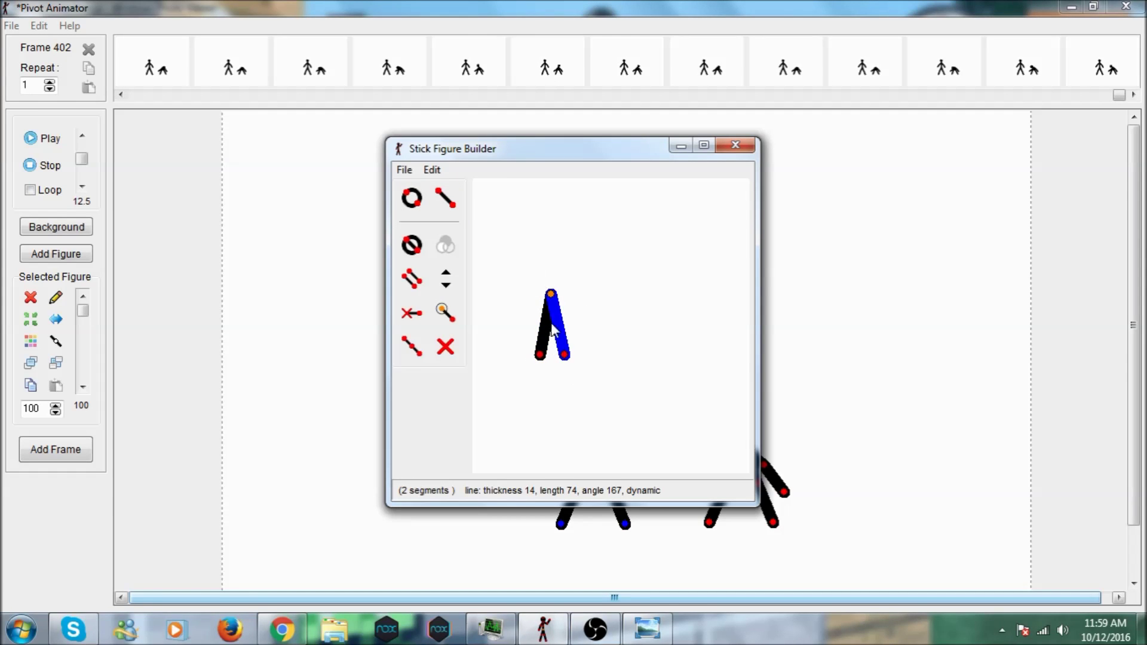
- Add a vertical body line upward from the point where the legs meet
{"action": "left_click_drag", "start_coordinate": [557, 323], "coordinate": [562, 272]}
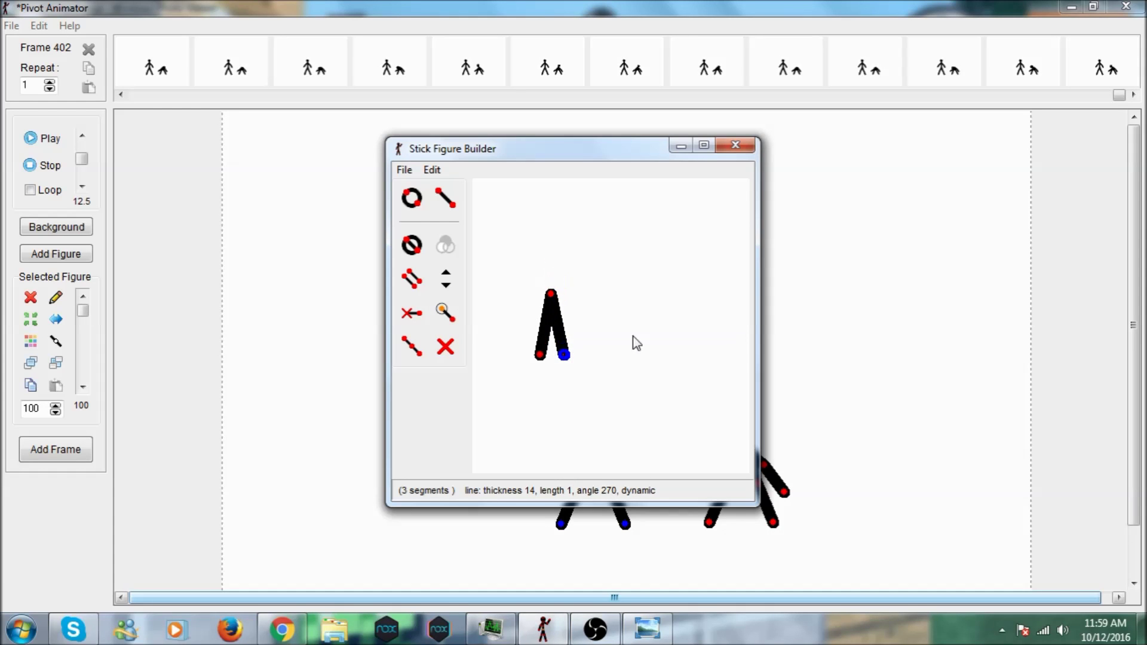
{"action": "left_click", "coordinate": [421, 352]}
{"action": "left_click", "coordinate": [553, 234]}
{"action": "left_click", "coordinate": [420, 351]}
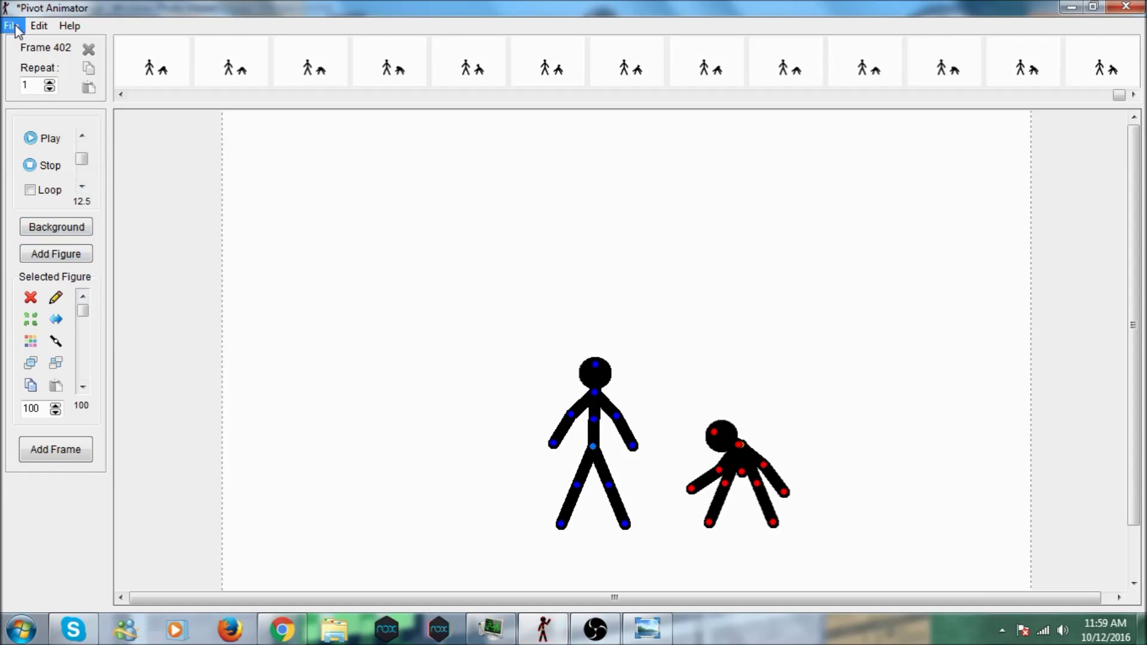
{"action": "left_click", "coordinate": [15, 27]}
{"action": "left_click", "coordinate": [166, 340]}
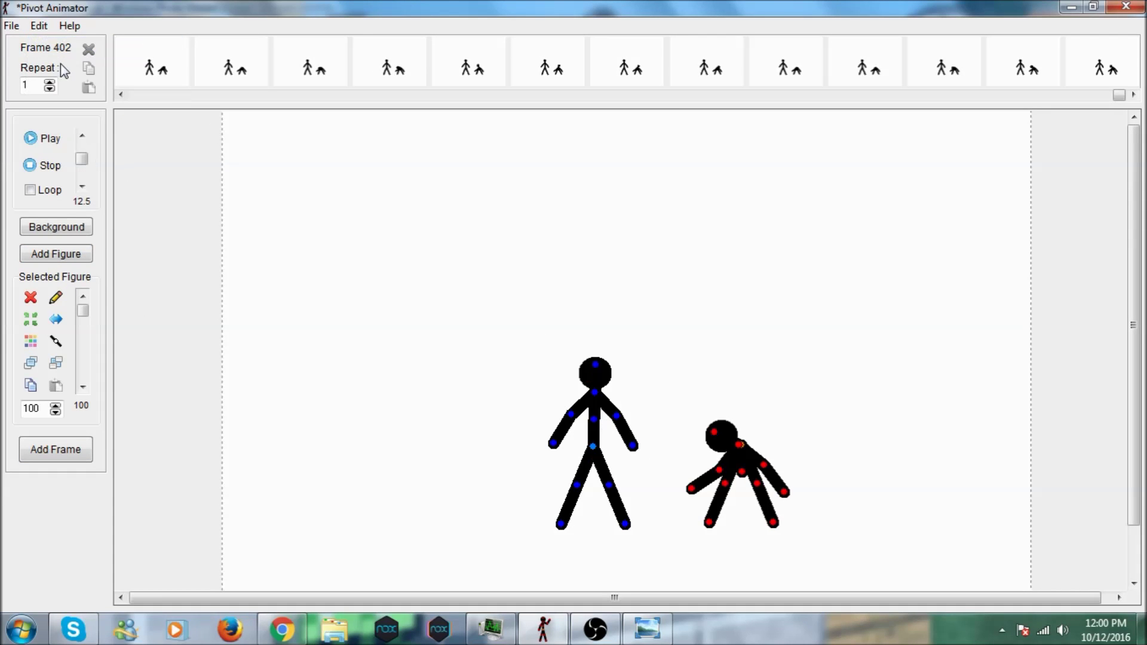
{"action": "left_click", "coordinate": [13, 27]}
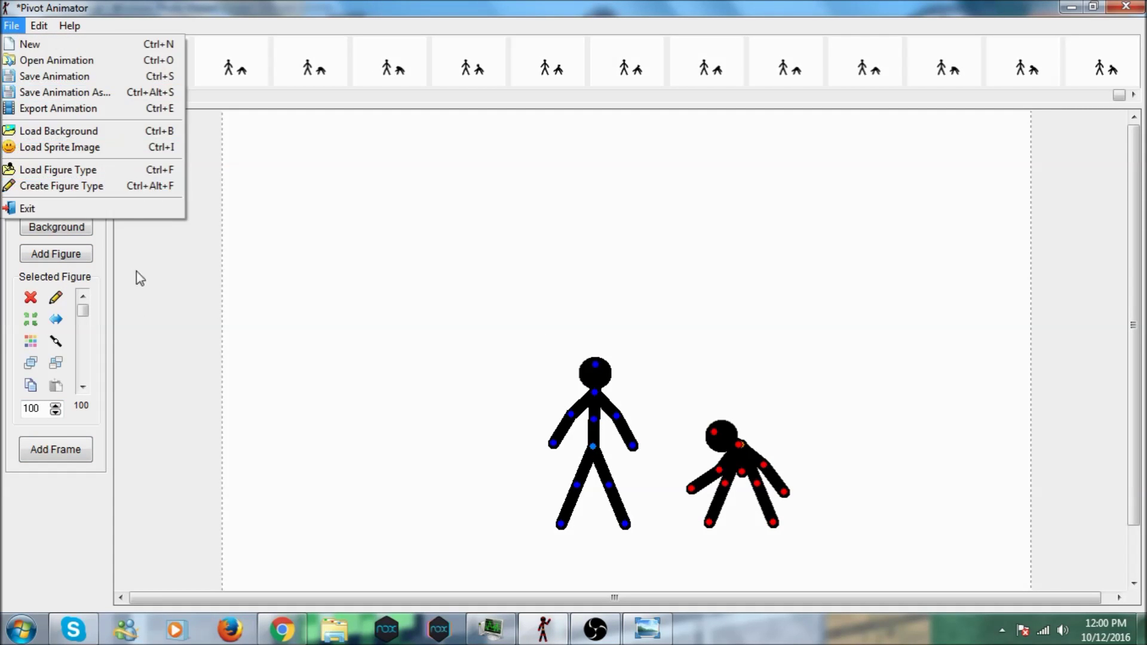
{"action": "left_click", "coordinate": [69, 27]}
{"action": "left_click", "coordinate": [75, 233]}
{"action": "left_click", "coordinate": [704, 214]}
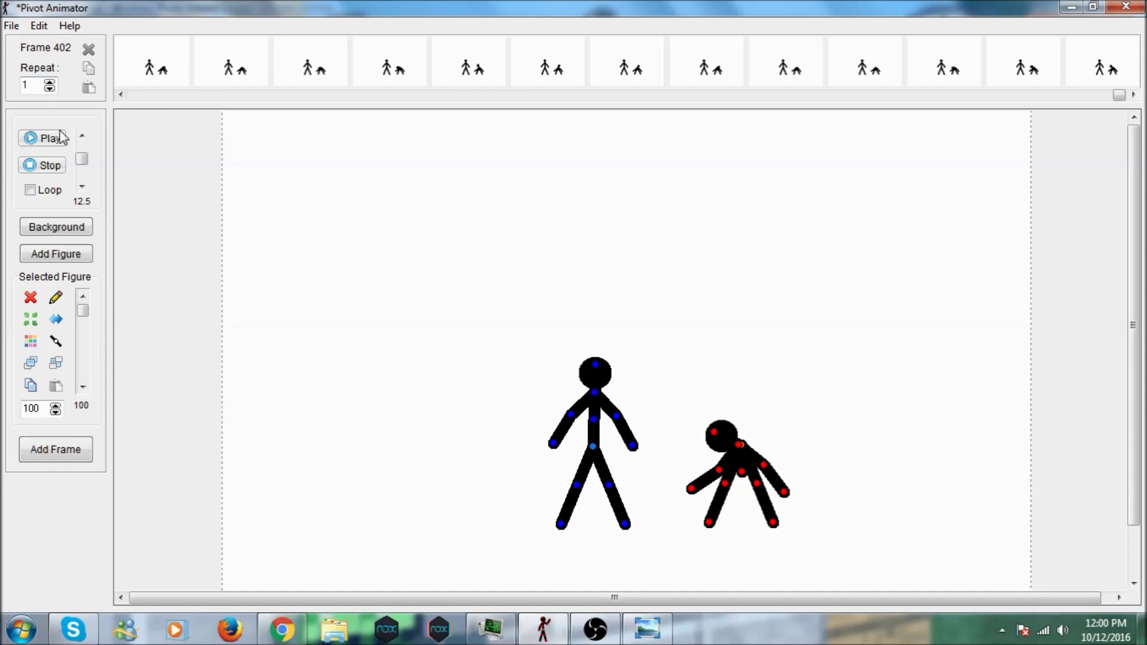
{"action": "left_click", "coordinate": [11, 26]}
{"action": "left_click", "coordinate": [56, 254]}
{"action": "left_click", "coordinate": [38, 26]}
{"action": "left_click", "coordinate": [60, 42]}
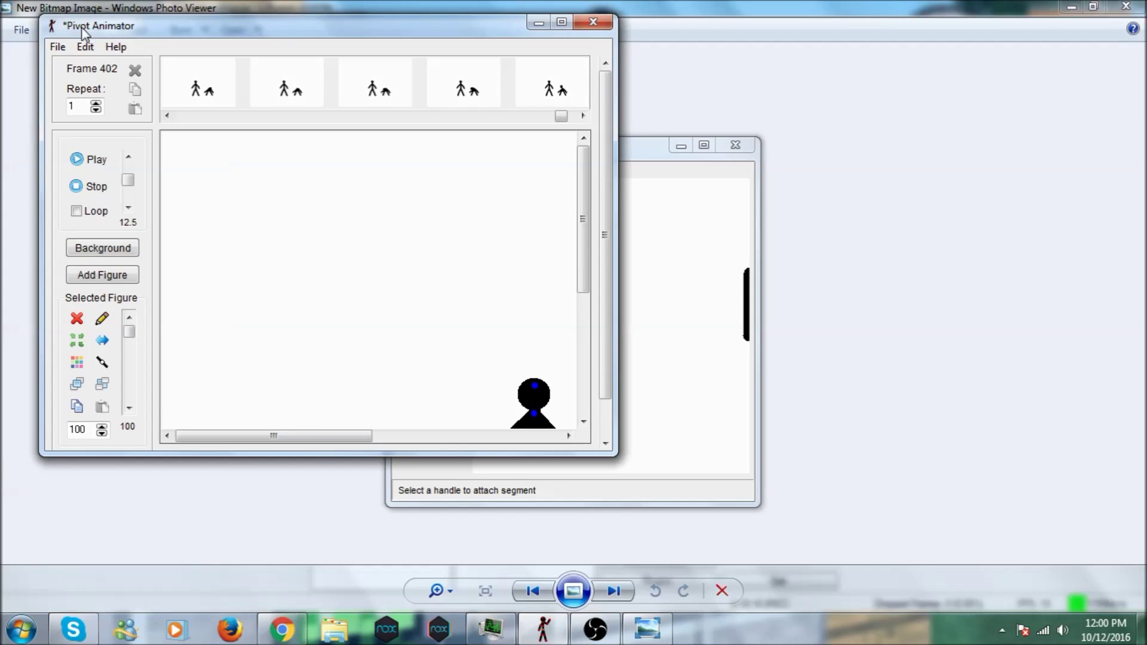
- Return to the Stick Figure Builder and attach two downward-slanting arm lines to the top of the body
{"action": "left_click", "coordinate": [551, 632]}
{"action": "left_click", "coordinate": [544, 630]}
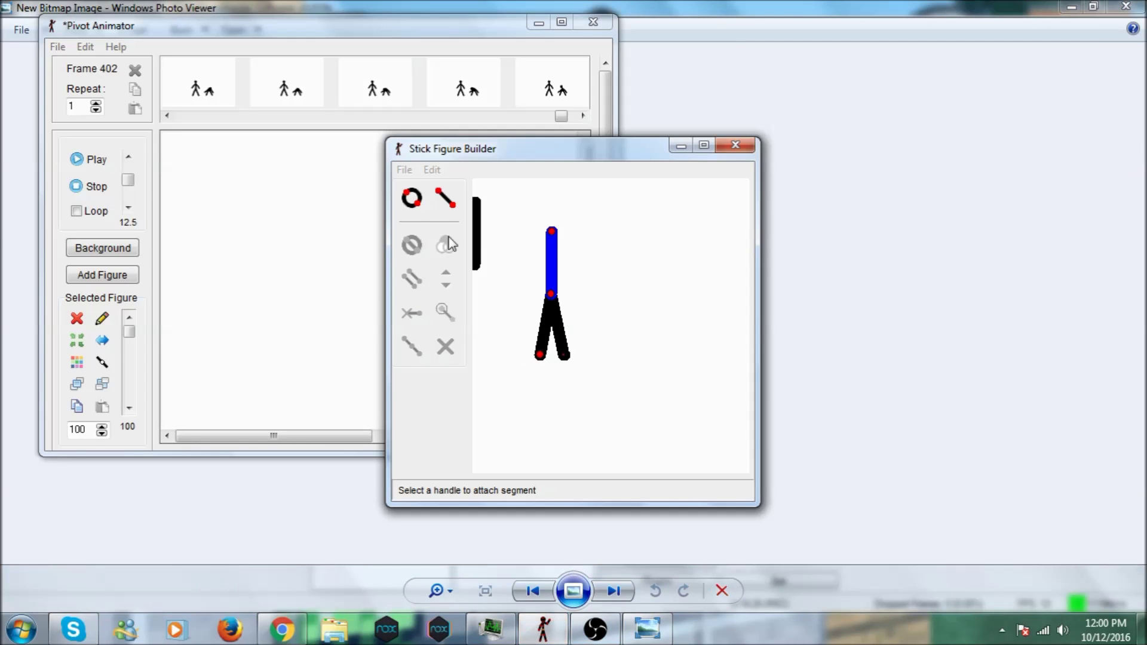
{"action": "left_click", "coordinate": [552, 231]}
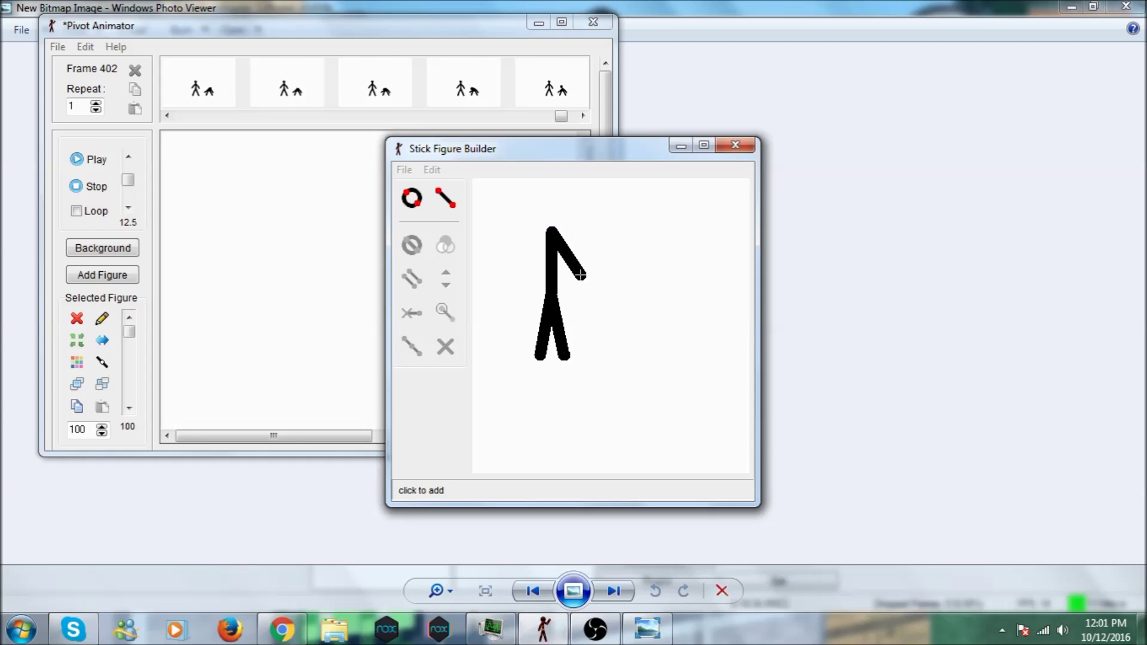
{"action": "left_click", "coordinate": [588, 270]}
{"action": "left_click", "coordinate": [552, 231]}
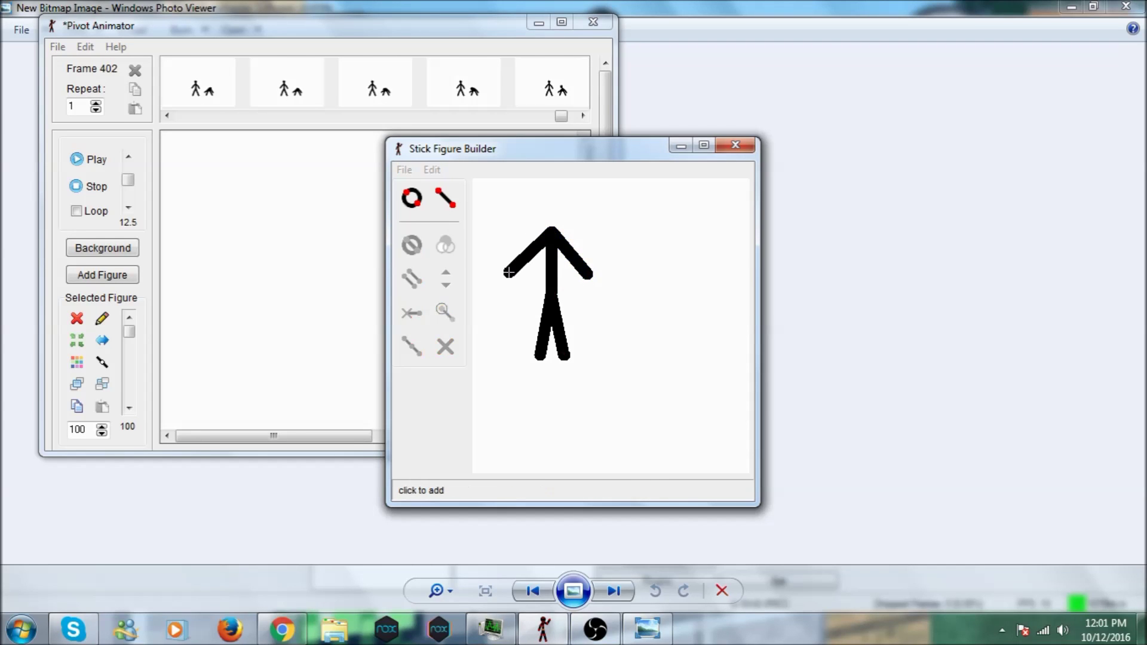
{"action": "left_click", "coordinate": [506, 276]}
- Attach a circle of length about 60 above the body as the head
{"action": "left_click", "coordinate": [411, 197]}
{"action": "left_click", "coordinate": [552, 231]}
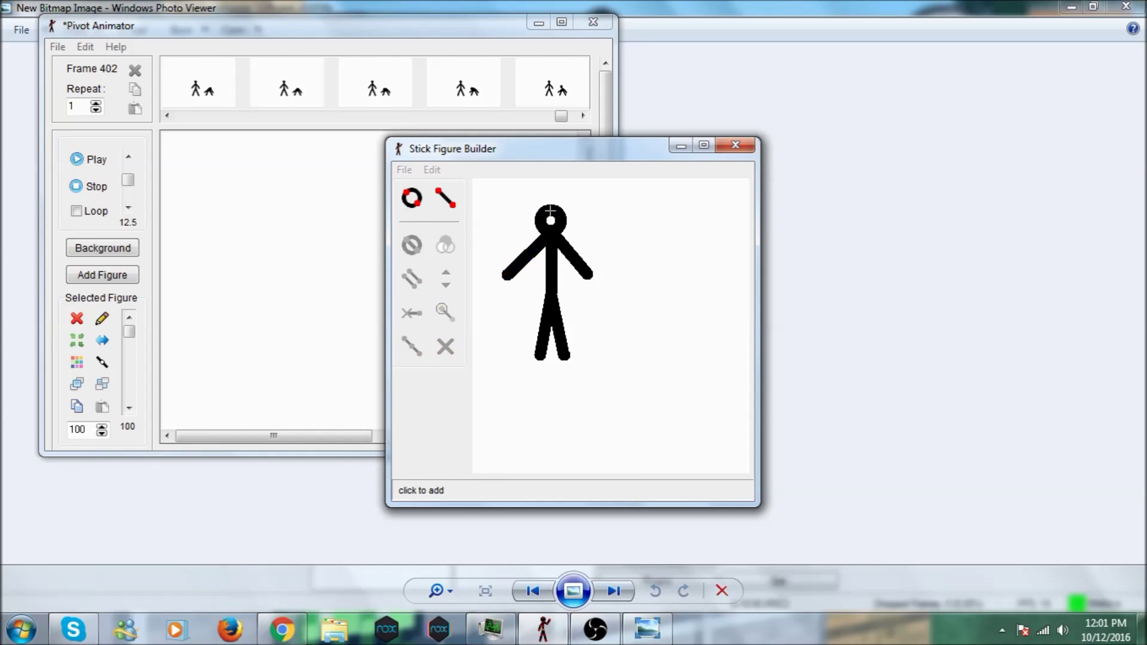
{"action": "left_click", "coordinate": [551, 187]}
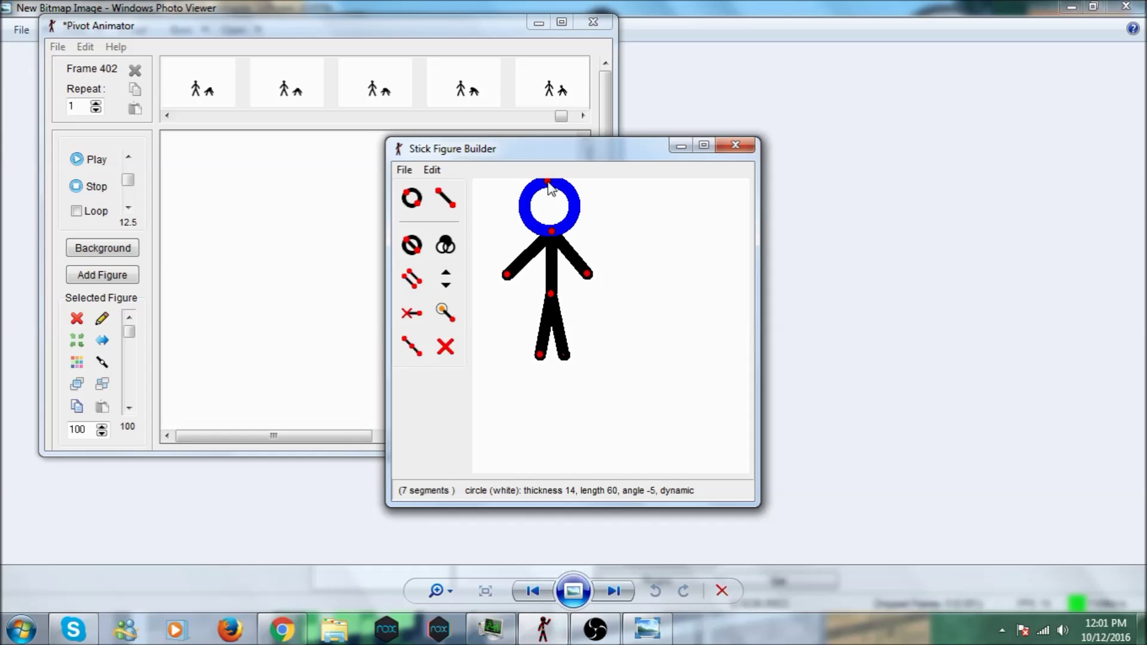
- Make the head circle filled and try adding the figure to the animation without naming it
{"action": "left_click", "coordinate": [445, 245]}
{"action": "left_click", "coordinate": [445, 245]}
{"action": "left_click", "coordinate": [445, 245]}
{"action": "key", "text": "alt+f"}
{"action": "left_click", "coordinate": [440, 227]}
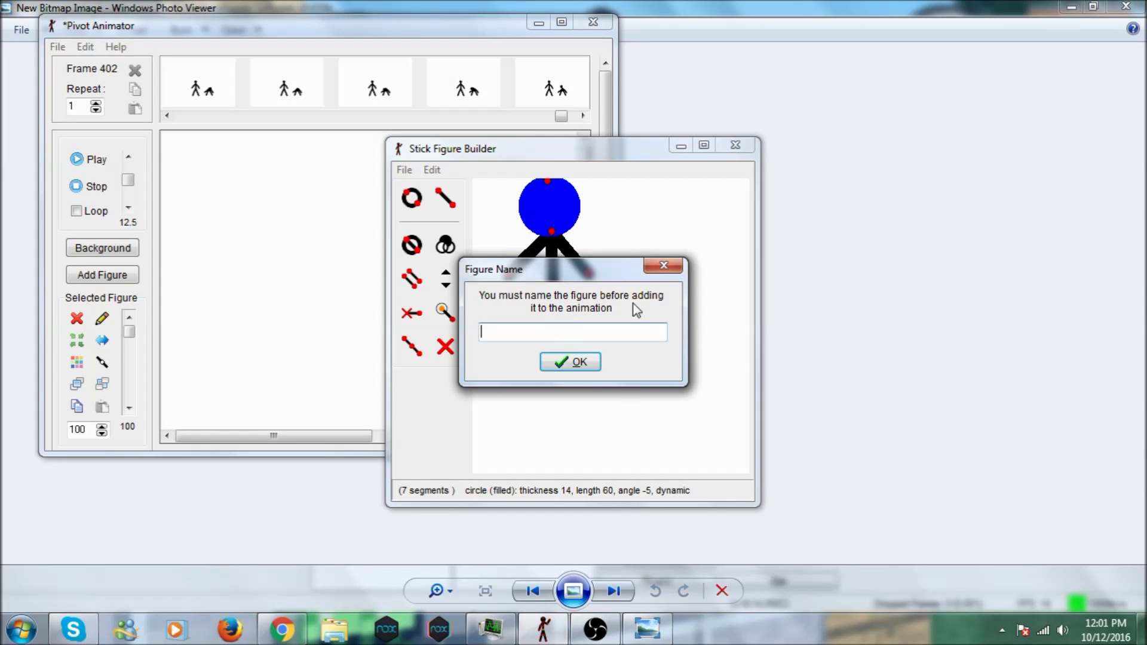
{"action": "left_click", "coordinate": [664, 265]}
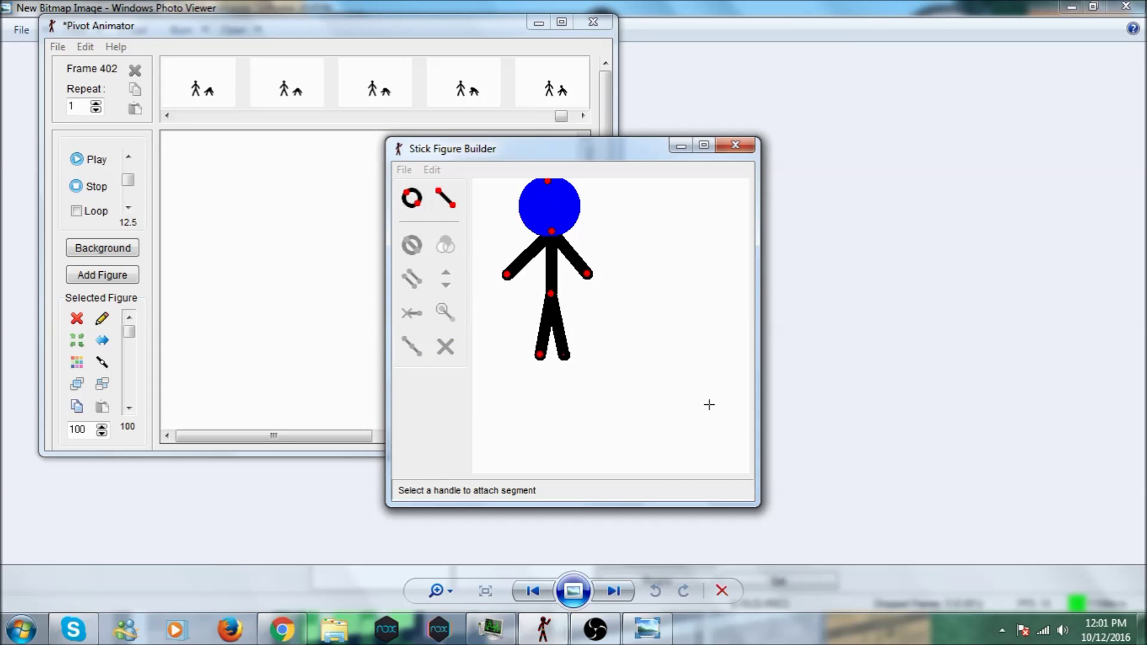
- Try attaching a small circle of length about 7 at the neck, and undo it
{"action": "left_click", "coordinate": [541, 239]}
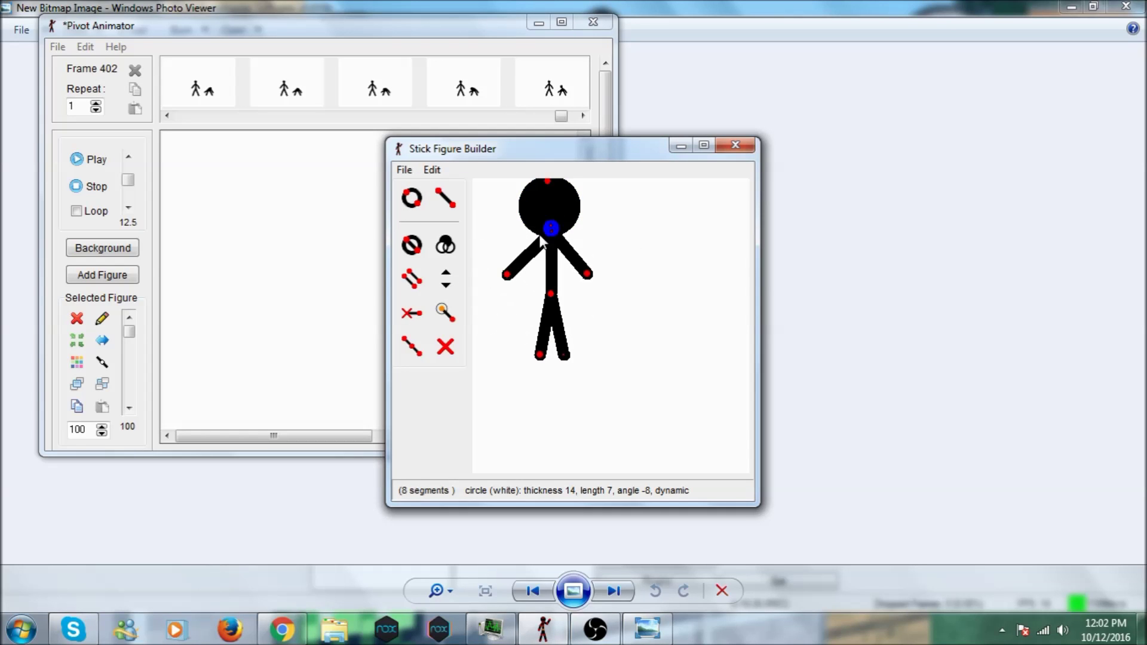
{"action": "left_click", "coordinate": [431, 170]}
{"action": "left_click", "coordinate": [448, 188]}
- Make the head circle clear and add the figure to the animation under the name The Only One
{"action": "left_click", "coordinate": [445, 242]}
{"action": "left_click", "coordinate": [404, 169]}
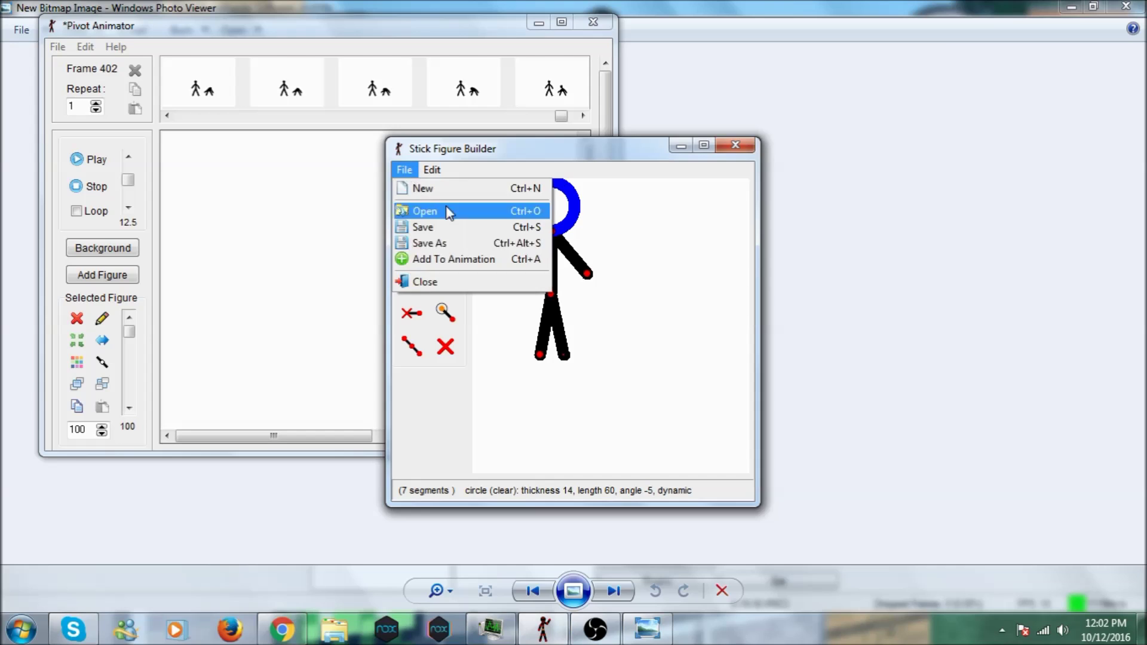
{"action": "left_click", "coordinate": [447, 258]}
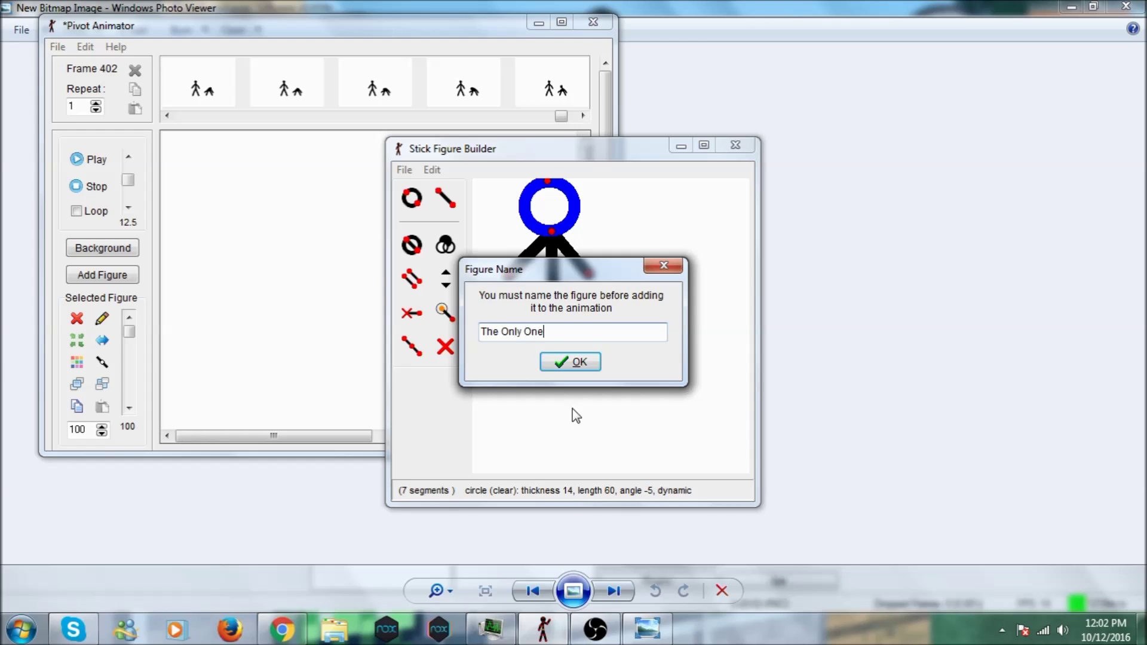
{"action": "left_click", "coordinate": [571, 362]}
- Maximize the animation window, lean the new hollow-headed figure's torso to the right and add a run of frames
{"action": "left_click", "coordinate": [561, 23]}
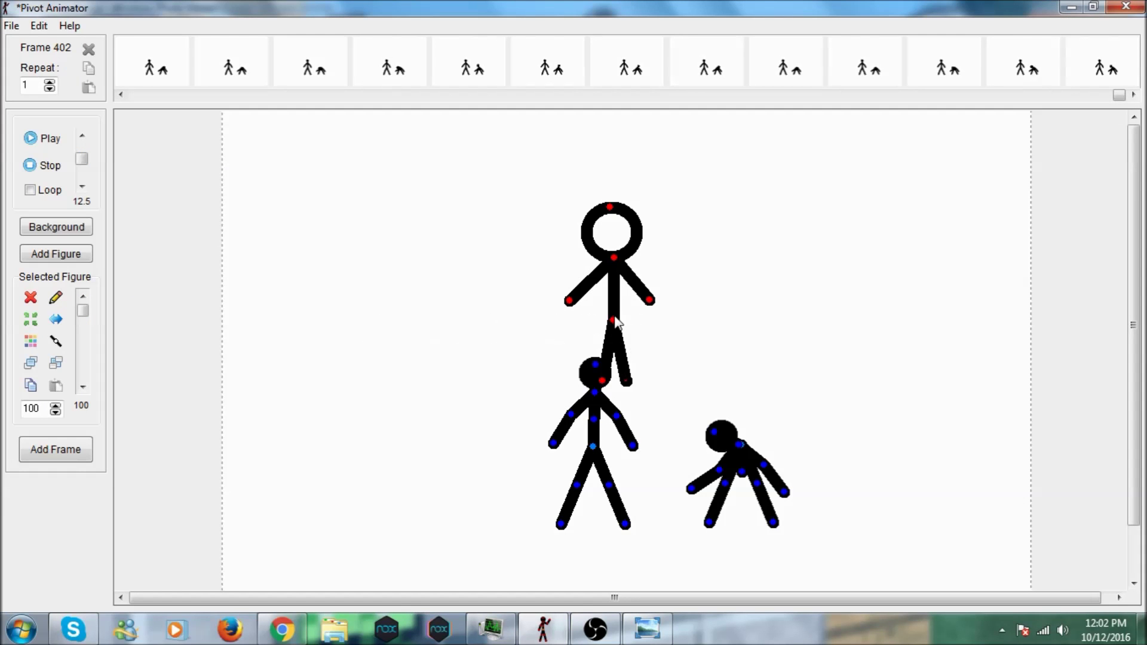
{"action": "left_click_drag", "start_coordinate": [615, 263], "coordinate": [696, 287]}
{"action": "left_click", "coordinate": [590, 359]}
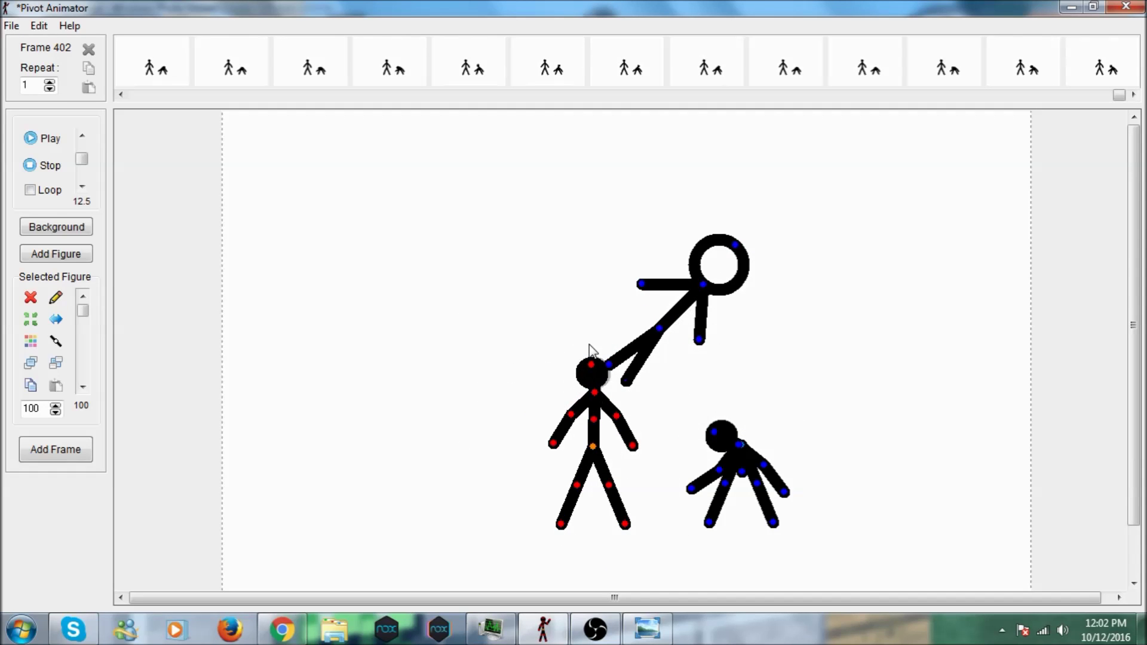
{"action": "key", "text": "space"}
{"action": "key", "text": "space"}
{"action": "key", "text": "space"}
{"action": "key", "text": "space"}
{"action": "key", "text": "space"}
{"action": "key", "text": "space"}
{"action": "key", "text": "space"}
{"action": "key", "text": "space"}
{"action": "key", "text": "space"}
{"action": "key", "text": "space"}
{"action": "key", "text": "space"}
{"action": "key", "text": "space"}
{"action": "key", "text": "space"}
{"action": "key", "text": "space"}
{"action": "key", "text": "space"}
{"action": "key", "text": "space"}
{"action": "key", "text": "space"}
{"action": "key", "text": "space"}
{"action": "key", "text": "space"}
{"action": "key", "text": "space"}
- Move the standing default figure to the left, swing the crouching figure's torso upward and record a run of frames
{"action": "left_click_drag", "start_coordinate": [594, 447], "coordinate": [483, 443]}
{"action": "left_click_drag", "start_coordinate": [742, 470], "coordinate": [752, 365]}
{"action": "key", "text": "space"}
{"action": "key", "text": "space"}
{"action": "key", "text": "space"}
{"action": "key", "text": "space"}
{"action": "key", "text": "space"}
{"action": "key", "text": "space"}
{"action": "key", "text": "space"}
{"action": "key", "text": "space"}
{"action": "key", "text": "space"}
{"action": "key", "text": "space"}
{"action": "key", "text": "space"}
{"action": "key", "text": "space"}
{"action": "key", "text": "space"}
{"action": "key", "text": "space"}
{"action": "key", "text": "space"}
{"action": "key", "text": "space"}
{"action": "key", "text": "space"}
{"action": "key", "text": "space"}
{"action": "key", "text": "space"}
{"action": "key", "text": "space"}
- Move the bent default figure far to the right and capture a run of frames
{"action": "left_click_drag", "start_coordinate": [741, 445], "coordinate": [937, 464]}
{"action": "key", "text": "space"}
{"action": "key", "text": "space"}
{"action": "key", "text": "space"}
{"action": "key", "text": "space"}
{"action": "key", "text": "space"}
{"action": "key", "text": "space"}
{"action": "key", "text": "space"}
{"action": "key", "text": "space"}
{"action": "key", "text": "space"}
{"action": "key", "text": "space"}
{"action": "key", "text": "space"}
{"action": "key", "text": "space"}
{"action": "key", "text": "space"}
{"action": "key", "text": "space"}
{"action": "key", "text": "space"}
{"action": "key", "text": "space"}
{"action": "key", "text": "space"}
{"action": "key", "text": "space"}
{"action": "key", "text": "space"}
{"action": "key", "text": "space"}
- Raise the hollow-headed figure's leaning torso toward upright and add a run of frames
{"action": "left_click_drag", "start_coordinate": [707, 293], "coordinate": [672, 272]}
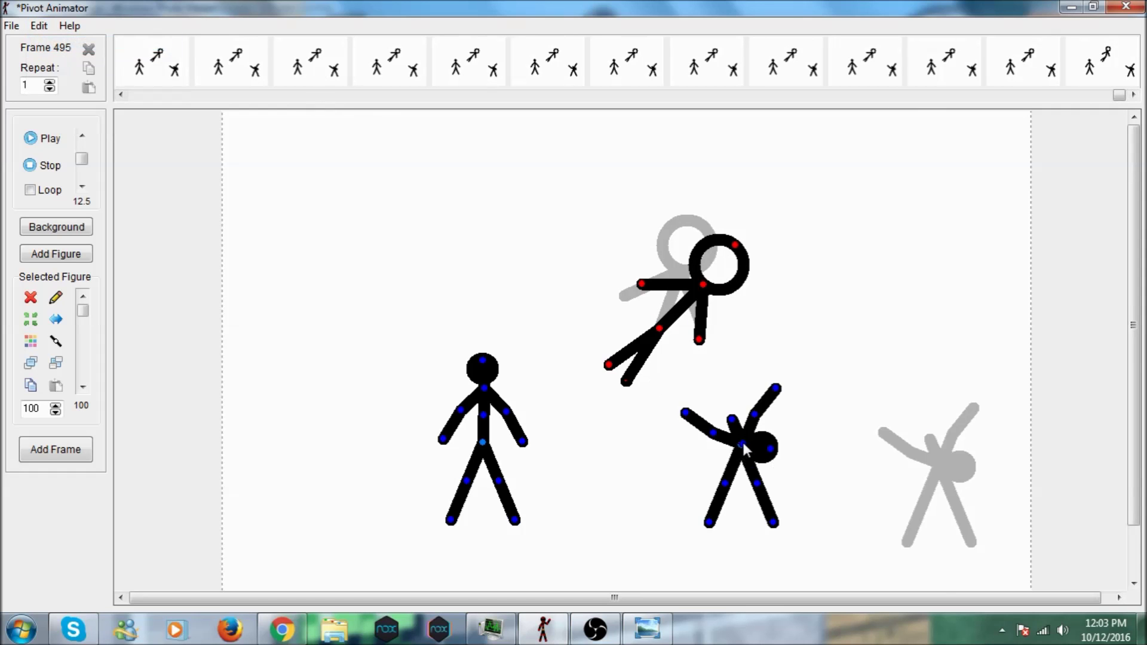
{"action": "key", "text": "space"}
{"action": "key", "text": "space"}
{"action": "key", "text": "space"}
{"action": "key", "text": "space"}
{"action": "key", "text": "space"}
{"action": "key", "text": "space"}
{"action": "key", "text": "space"}
{"action": "key", "text": "space"}
{"action": "key", "text": "space"}
{"action": "key", "text": "space"}
{"action": "key", "text": "space"}
{"action": "key", "text": "space"}
{"action": "key", "text": "space"}
{"action": "key", "text": "space"}
{"action": "key", "text": "space"}
{"action": "key", "text": "space"}
{"action": "key", "text": "space"}
{"action": "key", "text": "space"}
{"action": "key", "text": "space"}
{"action": "key", "text": "space"}
- Shift the bent default figure to the right of the hollow-headed figure and add many frames
{"action": "left_click_drag", "start_coordinate": [743, 442], "coordinate": [886, 452]}
{"action": "key", "text": "space"}
{"action": "key", "text": "space"}
{"action": "key", "text": "space"}
{"action": "key", "text": "space"}
{"action": "key", "text": "space"}
{"action": "key", "text": "space"}
{"action": "key", "text": "space"}
{"action": "key", "text": "space"}
{"action": "key", "text": "space"}
{"action": "key", "text": "space"}
{"action": "key", "text": "space"}
{"action": "key", "text": "space"}
{"action": "key", "text": "space"}
{"action": "key", "text": "space"}
{"action": "key", "text": "space"}
{"action": "key", "text": "space"}
{"action": "key", "text": "space"}
{"action": "key", "text": "space"}
{"action": "key", "text": "space"}
{"action": "key", "text": "space"}
- Straighten the hollow-headed figure's torso to nearly vertical and record about ten frames
{"action": "left_click_drag", "start_coordinate": [702, 285], "coordinate": [663, 272]}
{"action": "key", "text": "space"}
{"action": "key", "text": "space"}
{"action": "key", "text": "space"}
{"action": "key", "text": "space"}
{"action": "key", "text": "space"}
{"action": "key", "text": "space"}
{"action": "key", "text": "space"}
{"action": "key", "text": "space"}
{"action": "key", "text": "space"}
{"action": "key", "text": "space"}
- Swing one leg of the hollow-headed figure out to the right so its legs spread, and add frames
{"action": "left_click_drag", "start_coordinate": [609, 363], "coordinate": [681, 367]}
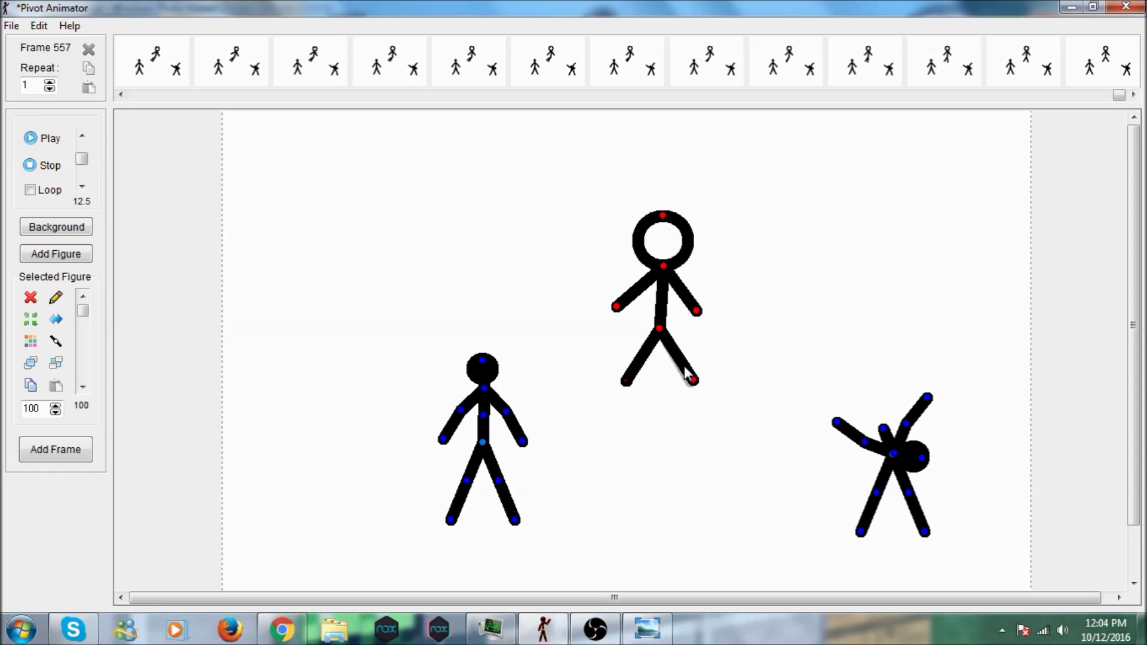
{"action": "key", "text": "space"}
{"action": "key", "text": "space"}
{"action": "key", "text": "space"}
{"action": "key", "text": "space"}
{"action": "key", "text": "space"}
{"action": "key", "text": "space"}
{"action": "key", "text": "space"}
{"action": "key", "text": "space"}
{"action": "key", "text": "space"}
{"action": "key", "text": "space"}
{"action": "key", "text": "space"}
{"action": "key", "text": "space"}
{"action": "key", "text": "space"}
- Bend the hollow-headed figure's torso down to the right and pull its right leg inward
{"action": "left_click_drag", "start_coordinate": [663, 266], "coordinate": [719, 312]}
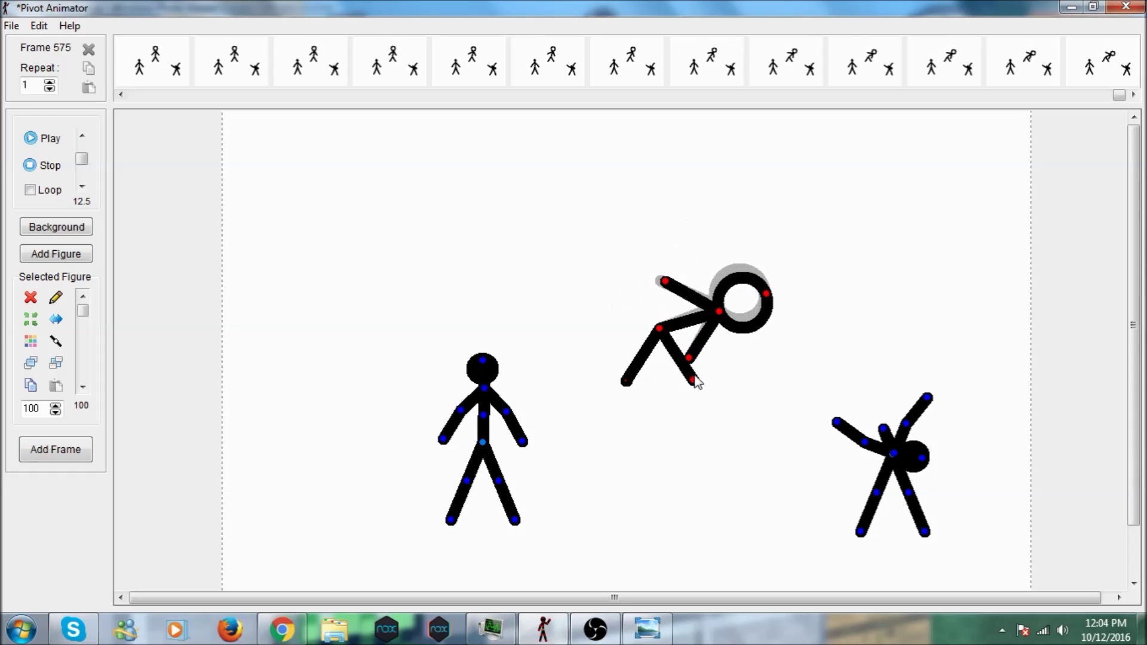
{"action": "left_click_drag", "start_coordinate": [692, 381], "coordinate": [669, 388]}
- Play back the animation
{"action": "left_click", "coordinate": [12, 25]}
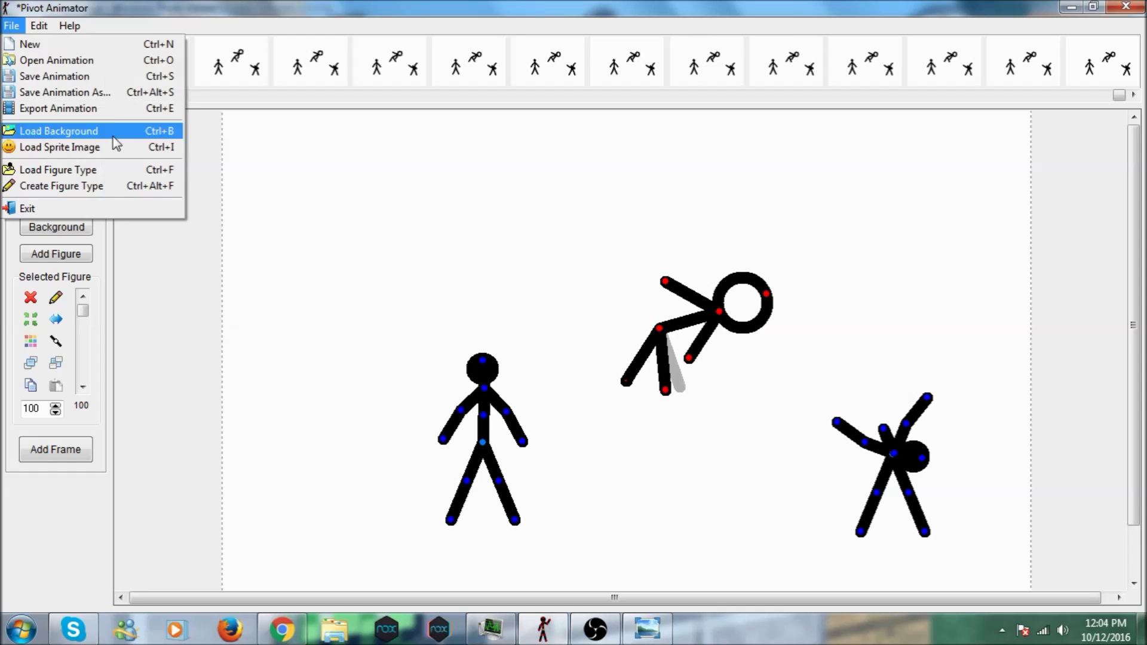
{"action": "left_click", "coordinate": [77, 128]}
{"action": "left_click", "coordinate": [30, 138]}
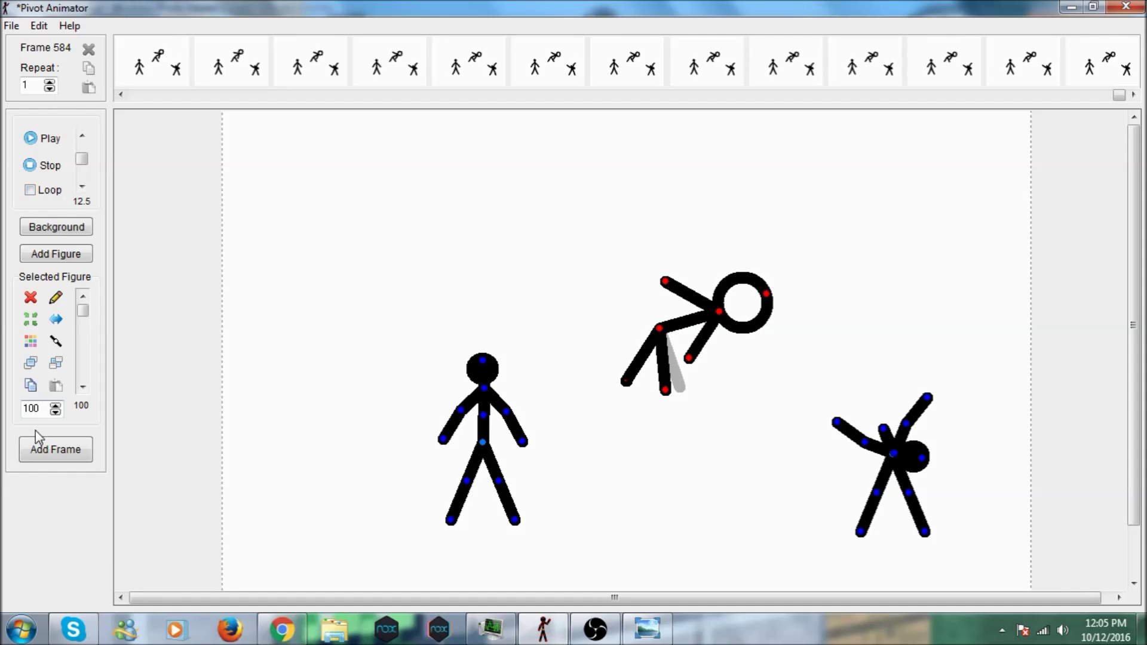
- Open the selection of figures that can be added to the animation
{"action": "left_click", "coordinate": [57, 255]}
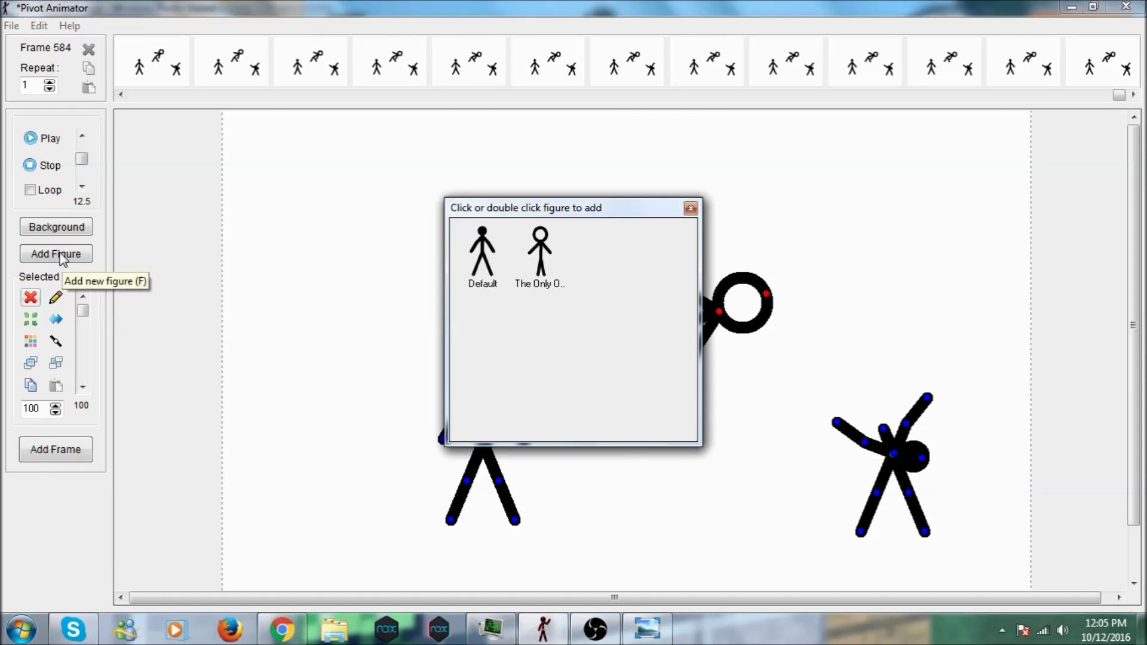